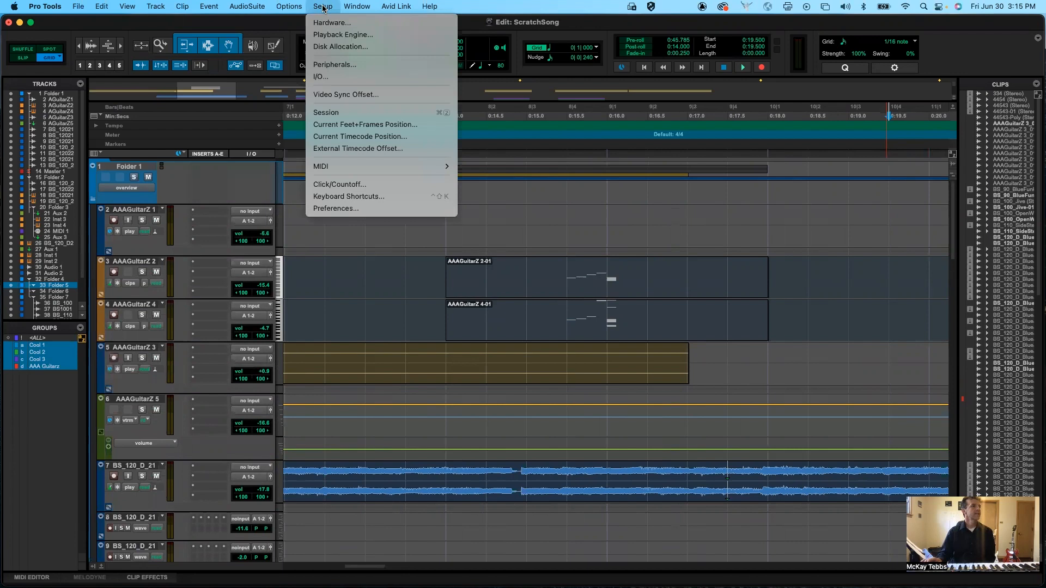
# Step: Open the Playback Engine settings and review the available playback devices, keeping Scarlett 2i2 USB and declining the session save-and-close
pyautogui.click(161, 22)
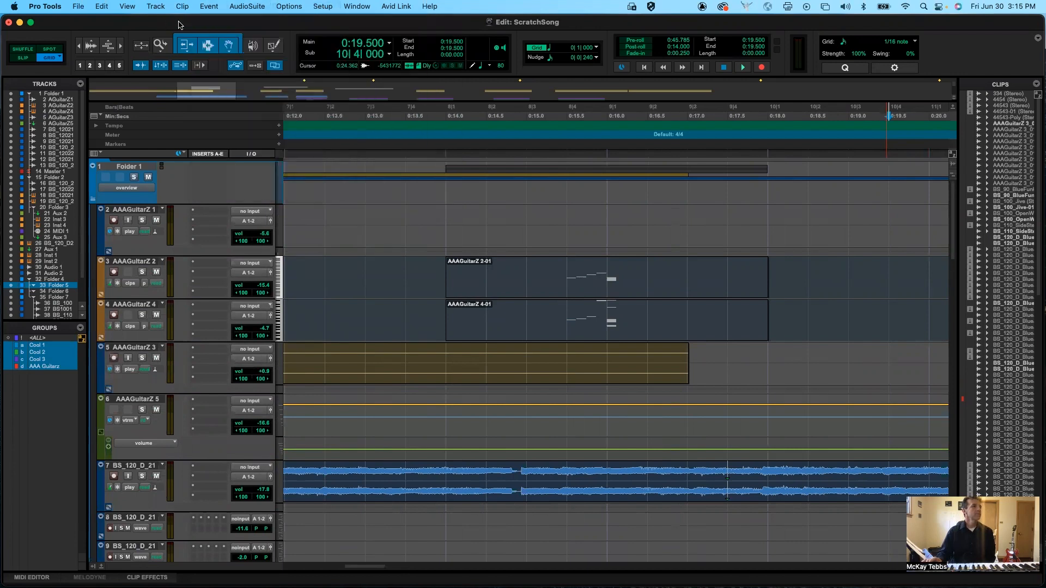
pyautogui.click(320, 6)
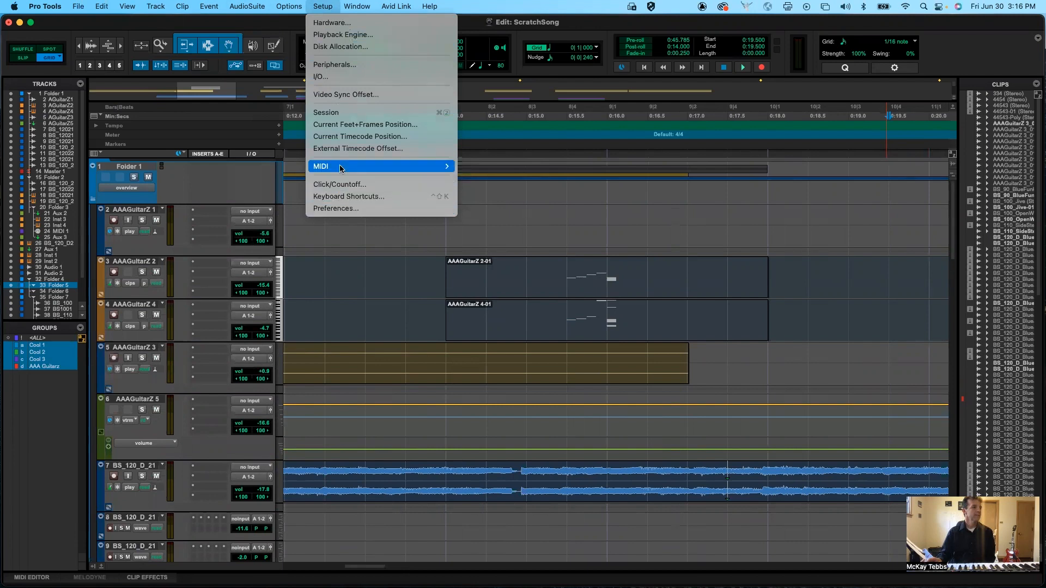
pyautogui.click(344, 39)
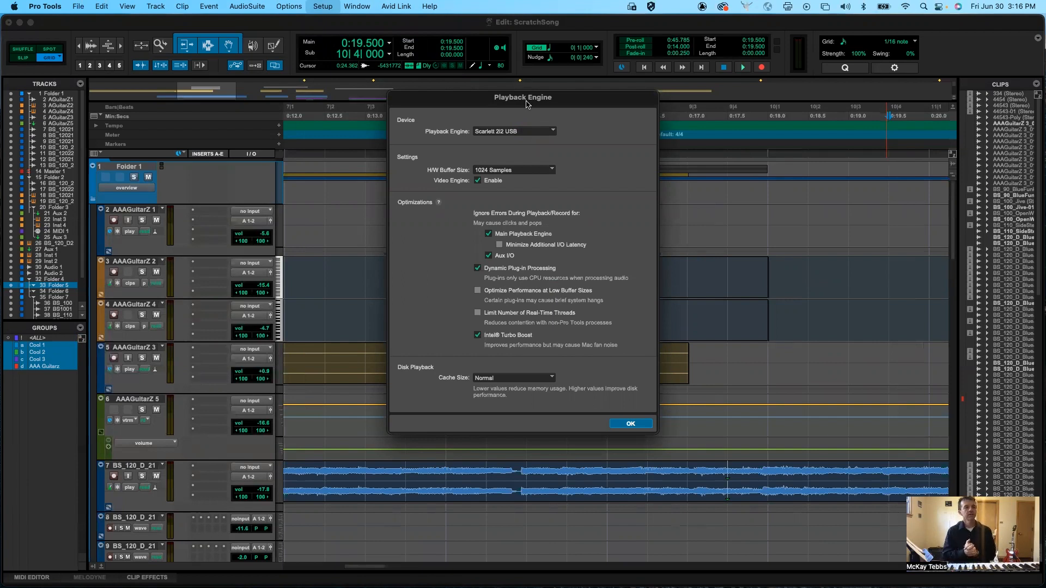
pyautogui.click(528, 134)
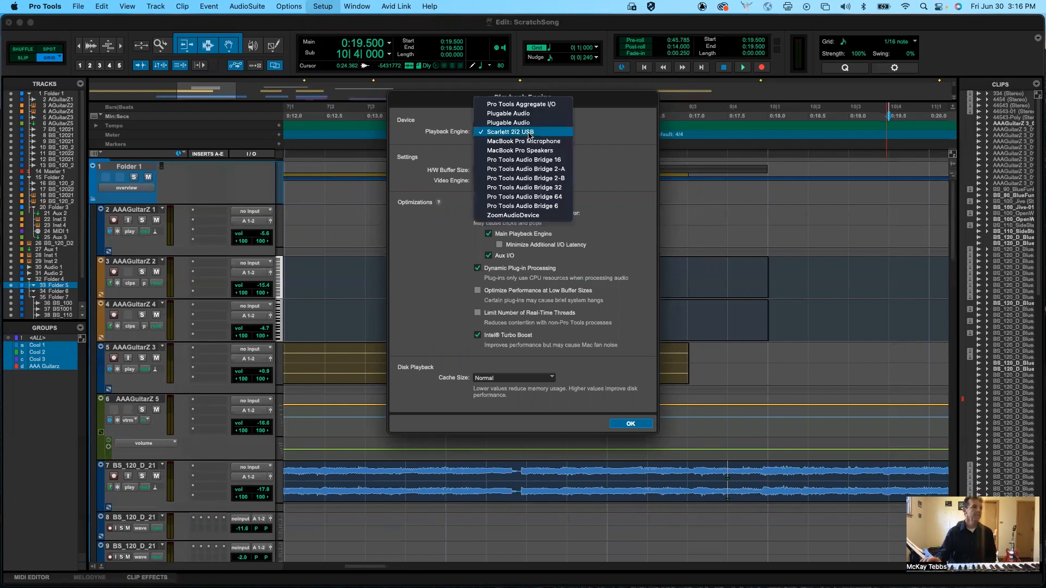
pyautogui.click(514, 134)
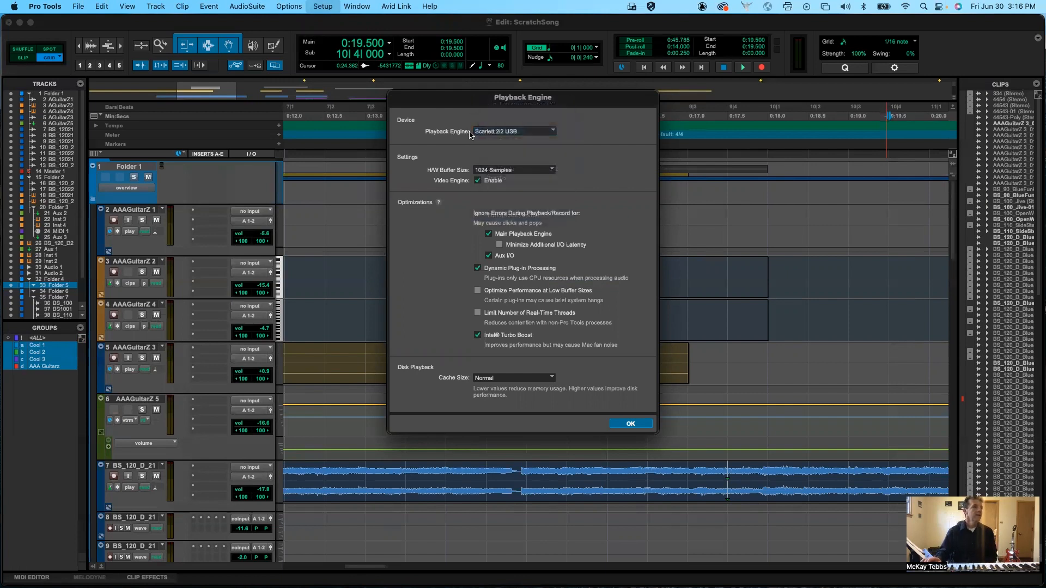
pyautogui.click(524, 132)
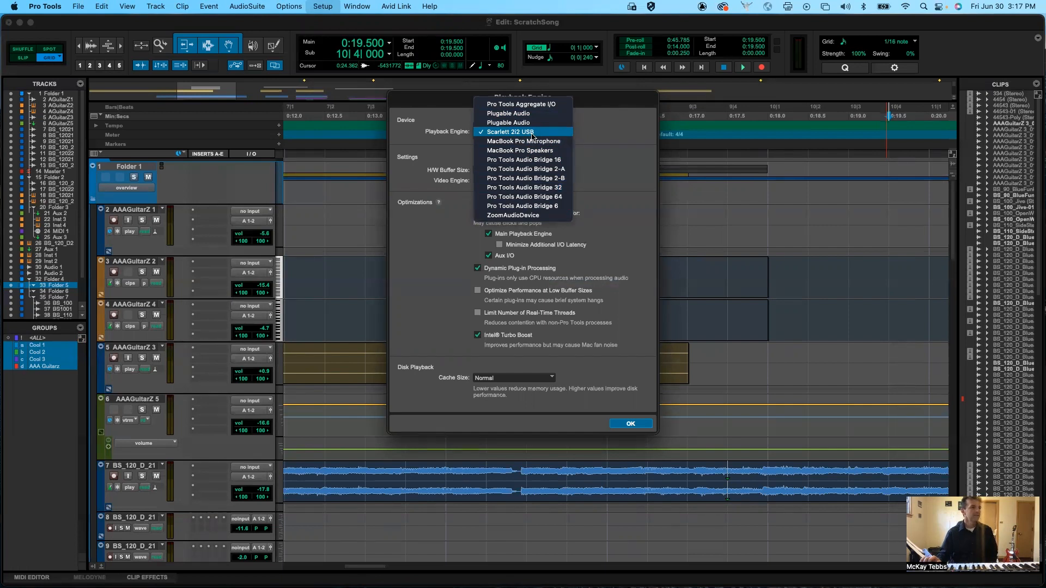
pyautogui.click(531, 134)
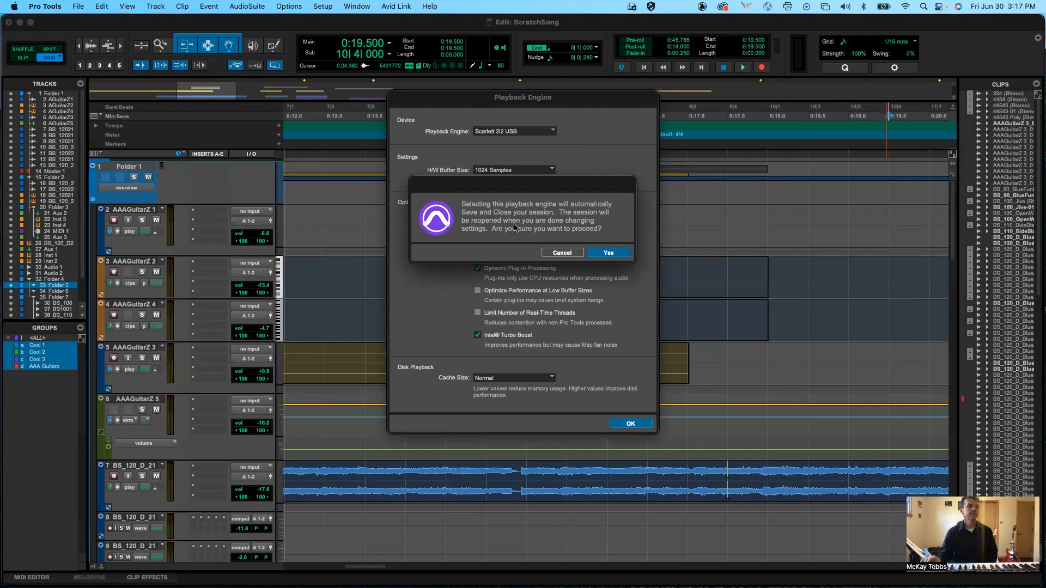
pyautogui.click(561, 253)
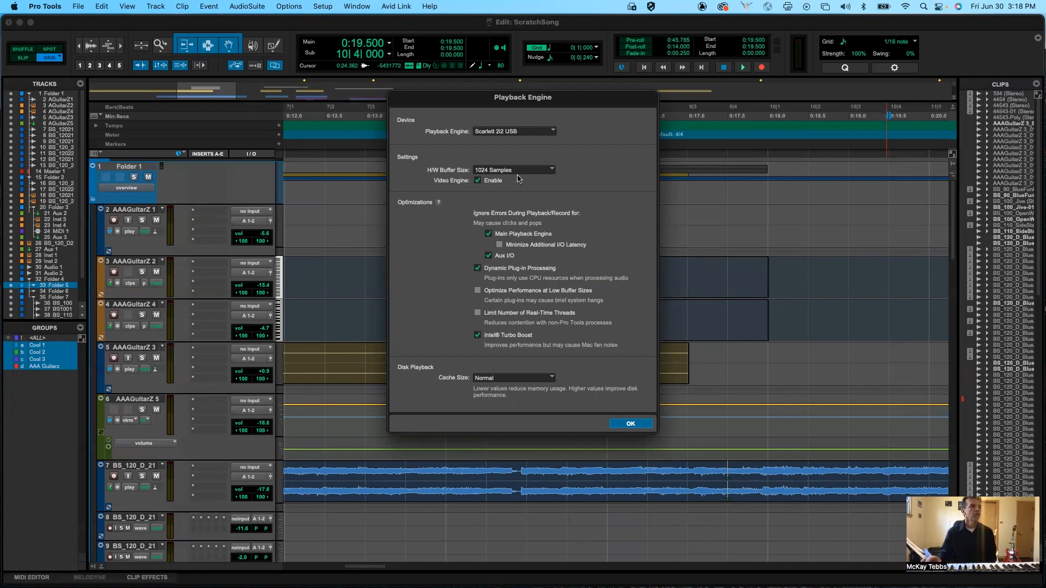
# Step: Try an H/W buffer size of 64 samples, and return it to 1024 samples
pyautogui.click(541, 173)
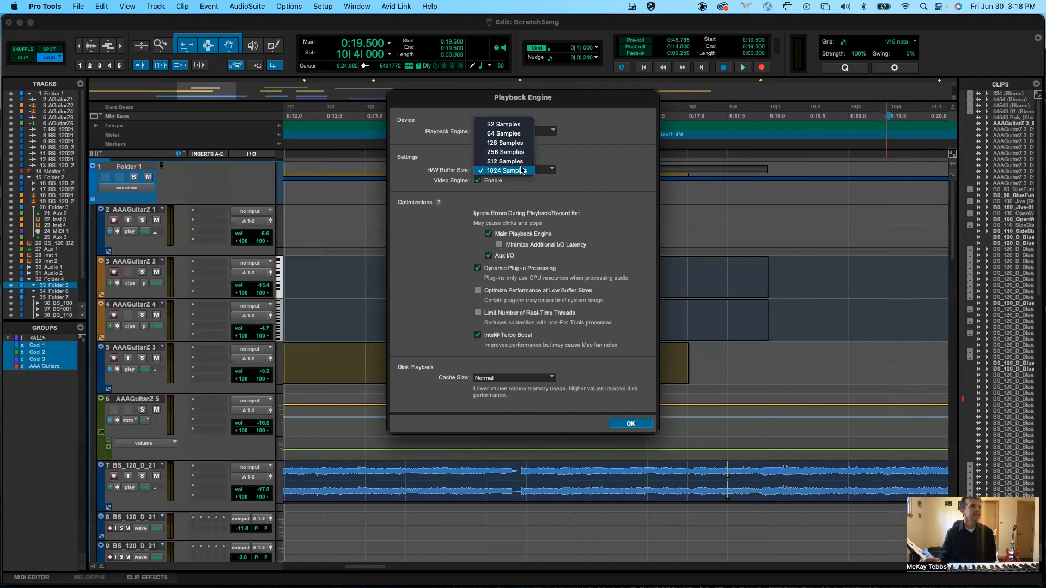
pyautogui.click(515, 136)
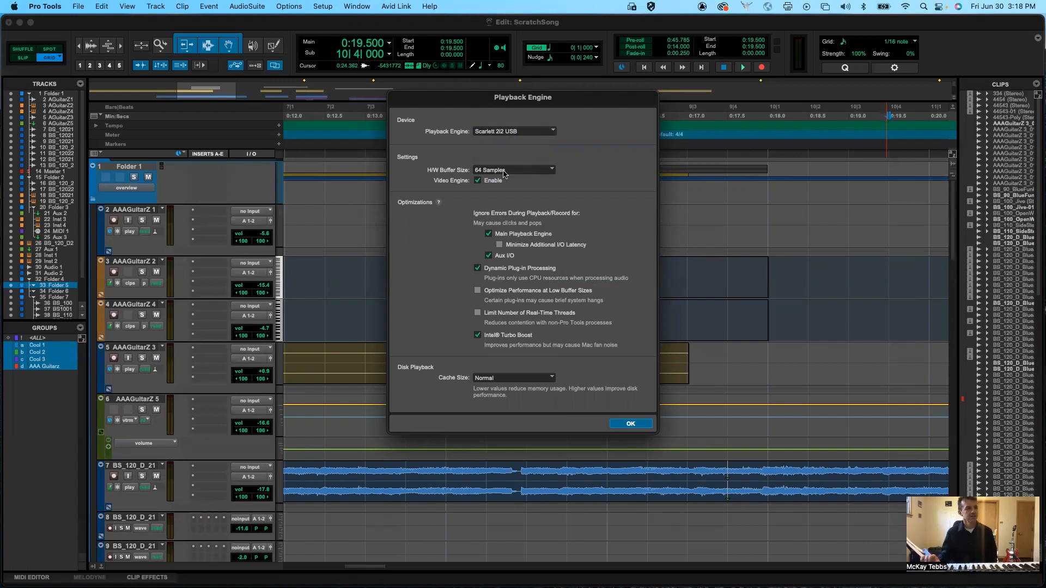
pyautogui.click(504, 172)
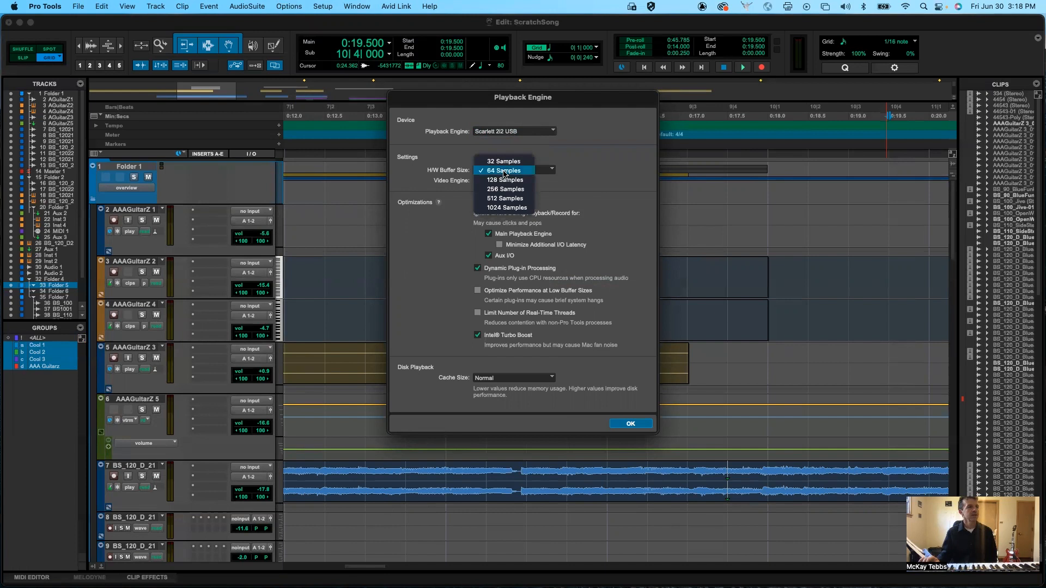
pyautogui.click(506, 208)
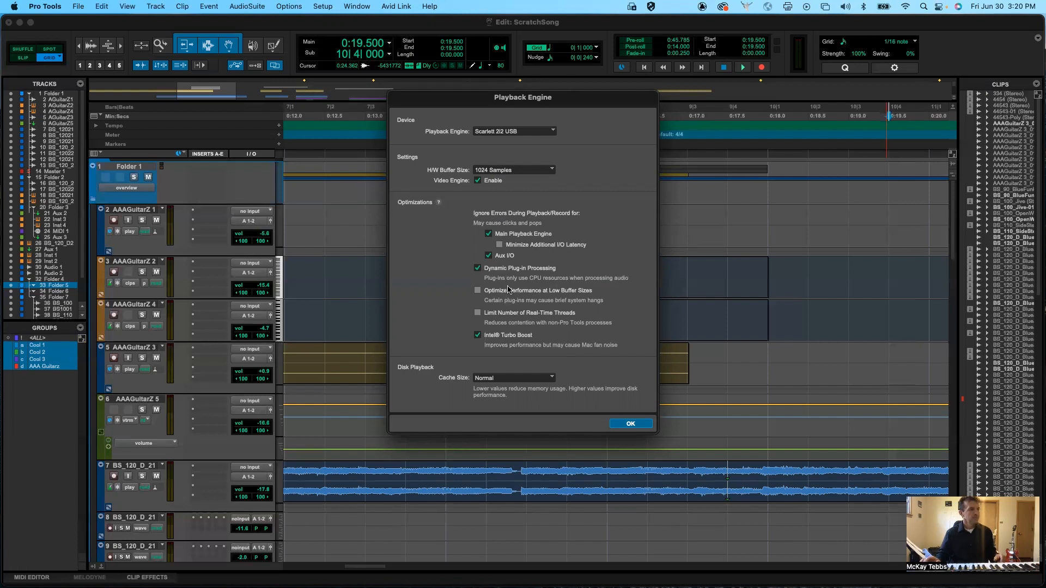
# Step: Keep the disk playback cache size at Normal and accept the Playback Engine settings
pyautogui.click(552, 378)
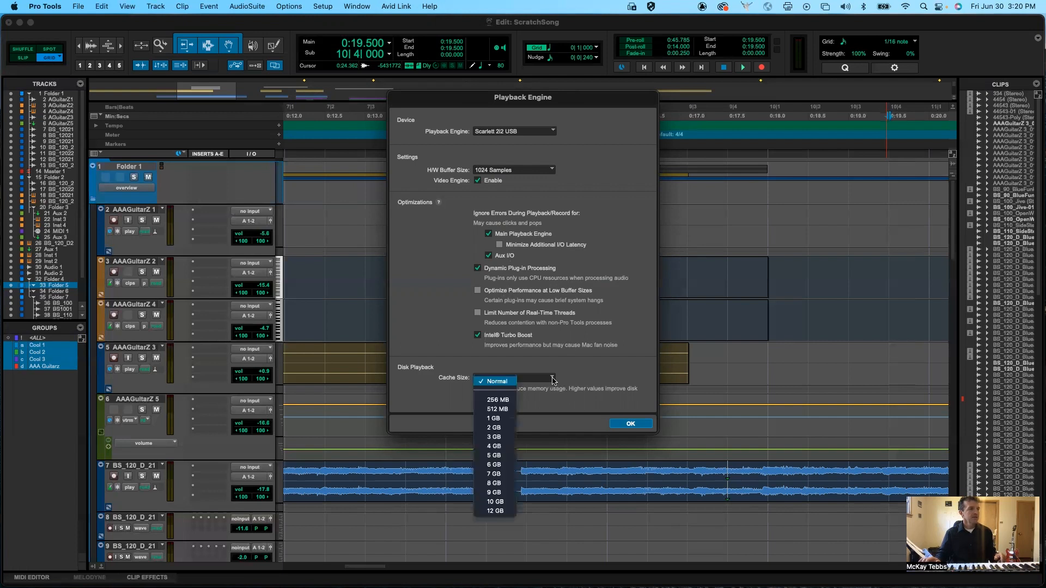
pyautogui.click(494, 382)
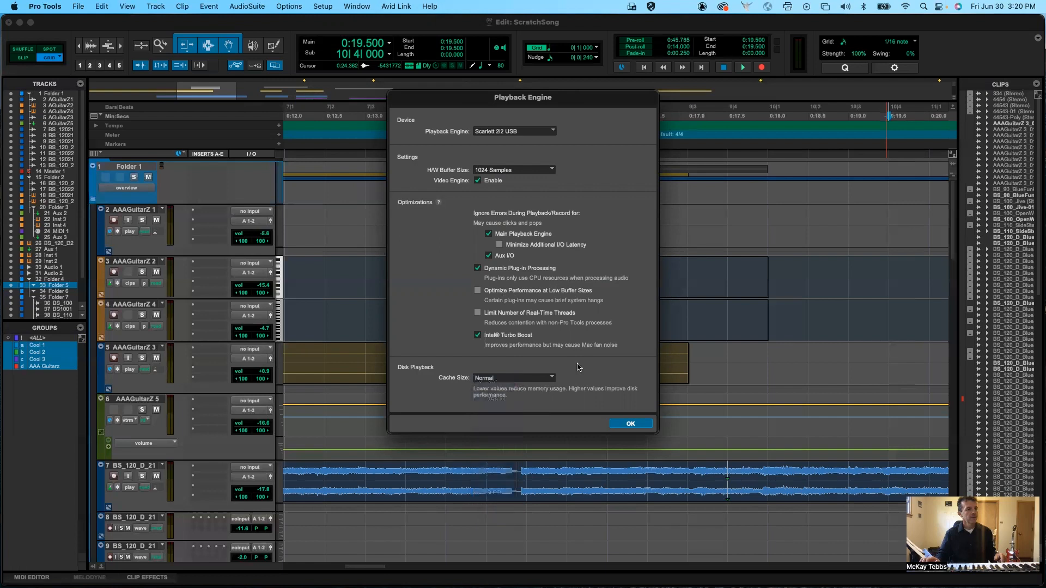
pyautogui.click(631, 424)
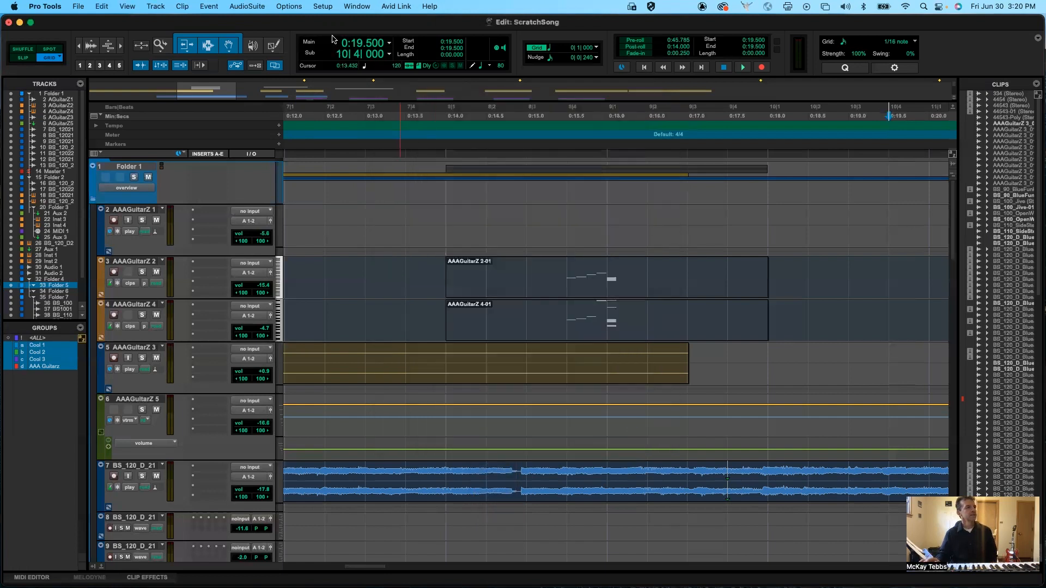
# Step: Reopen the Playback Engine settings to check them, and close them without changes
pyautogui.click(324, 6)
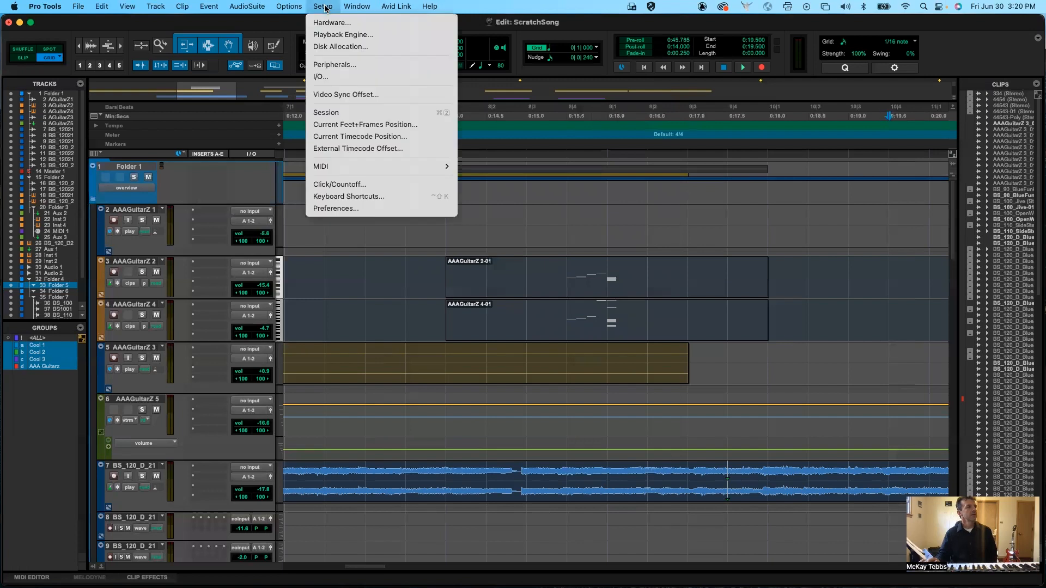
pyautogui.click(336, 35)
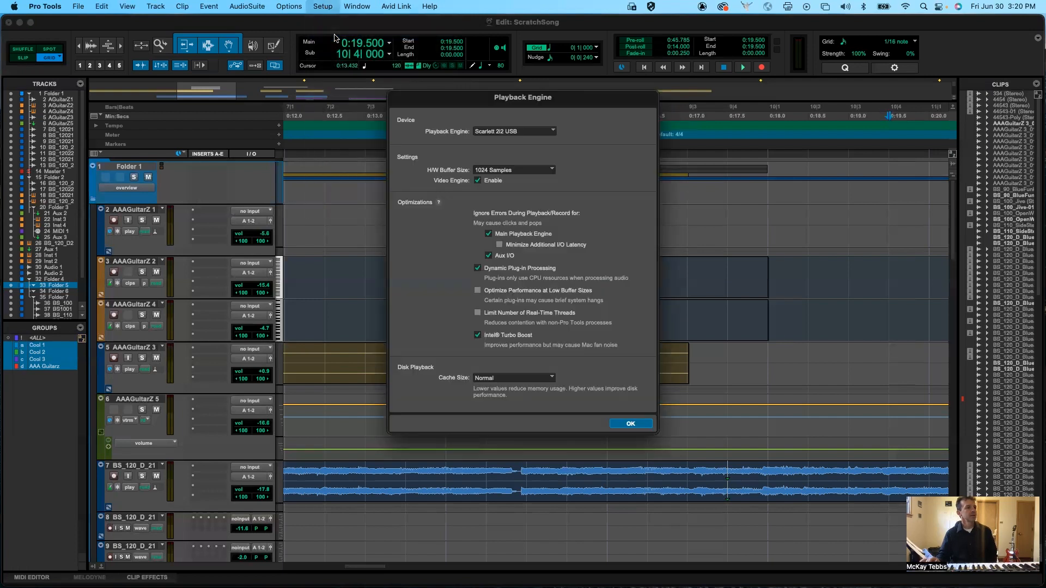
pyautogui.click(633, 425)
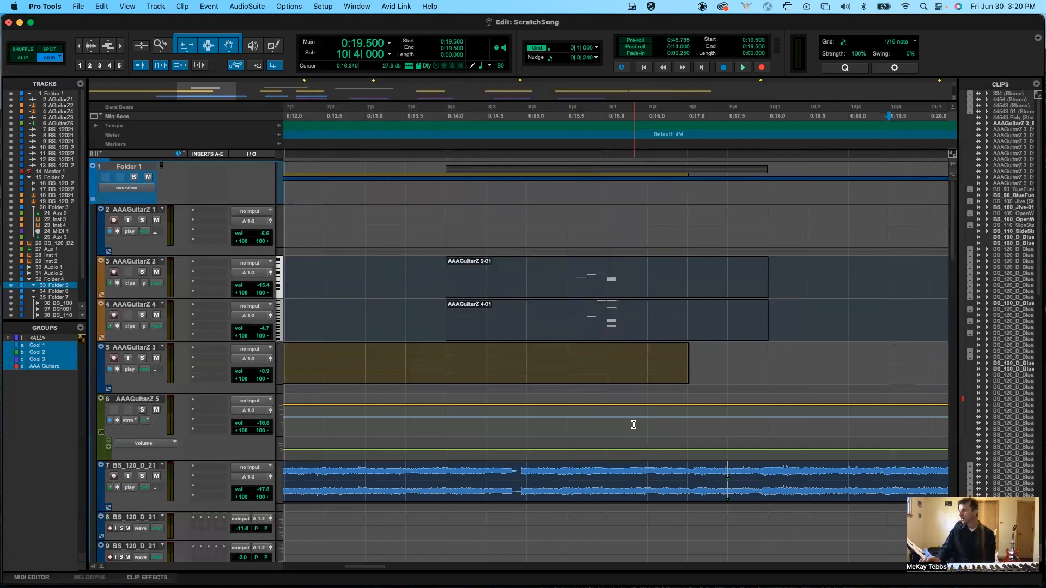
# Step: Inspect the Scarlett 2i2 USB in Hardware Setup and its external setup application, and close both windows
pyautogui.click(321, 7)
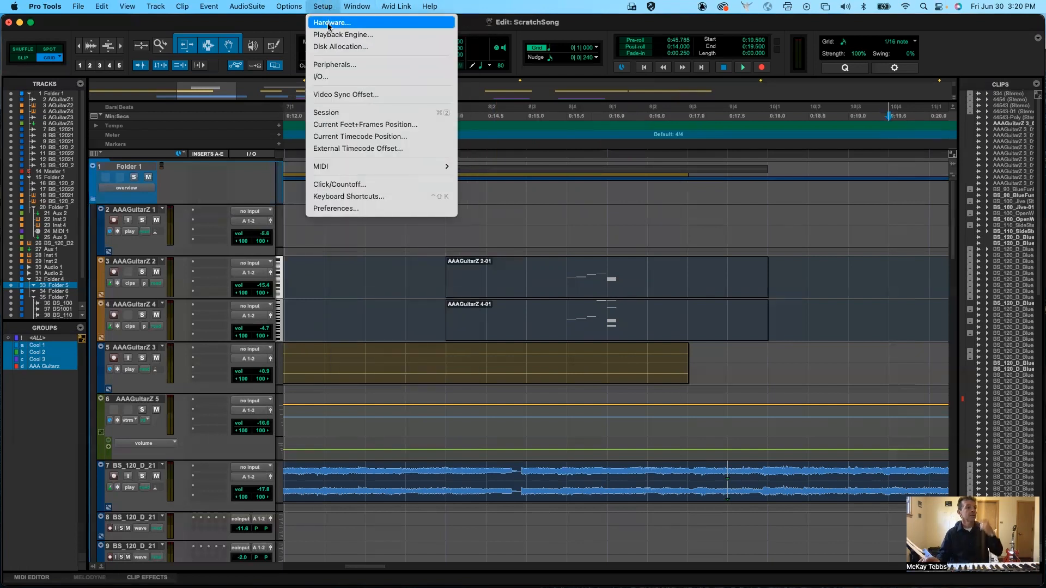
pyautogui.click(328, 24)
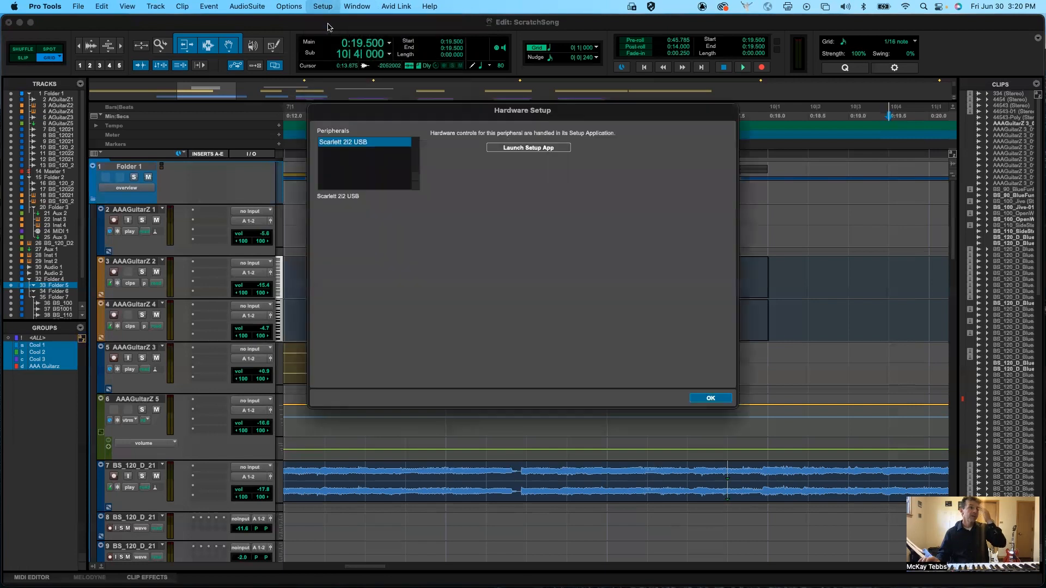
pyautogui.moveTo(526, 119); pyautogui.dragTo(532, 126)
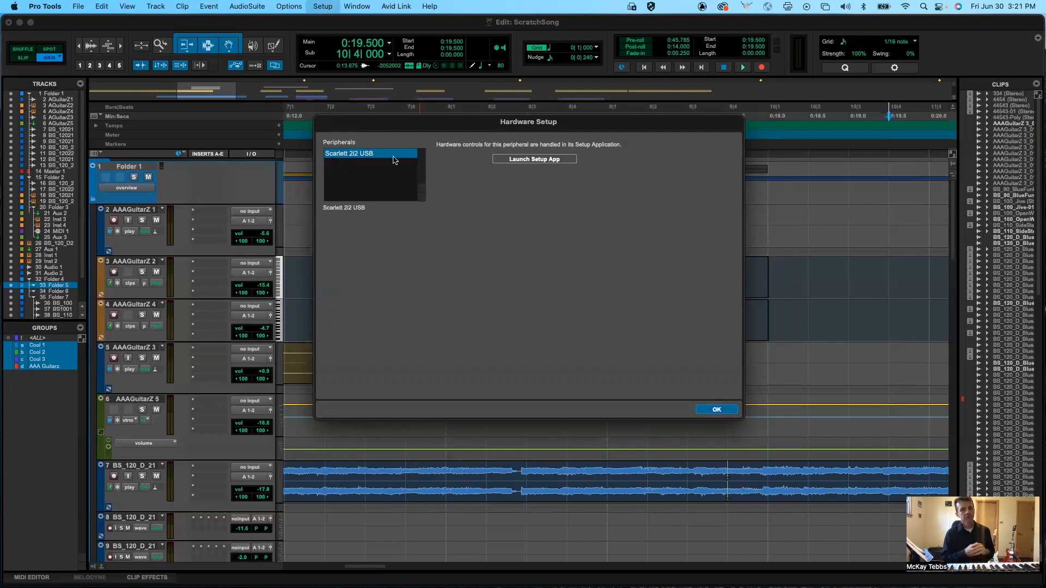
pyautogui.click(523, 160)
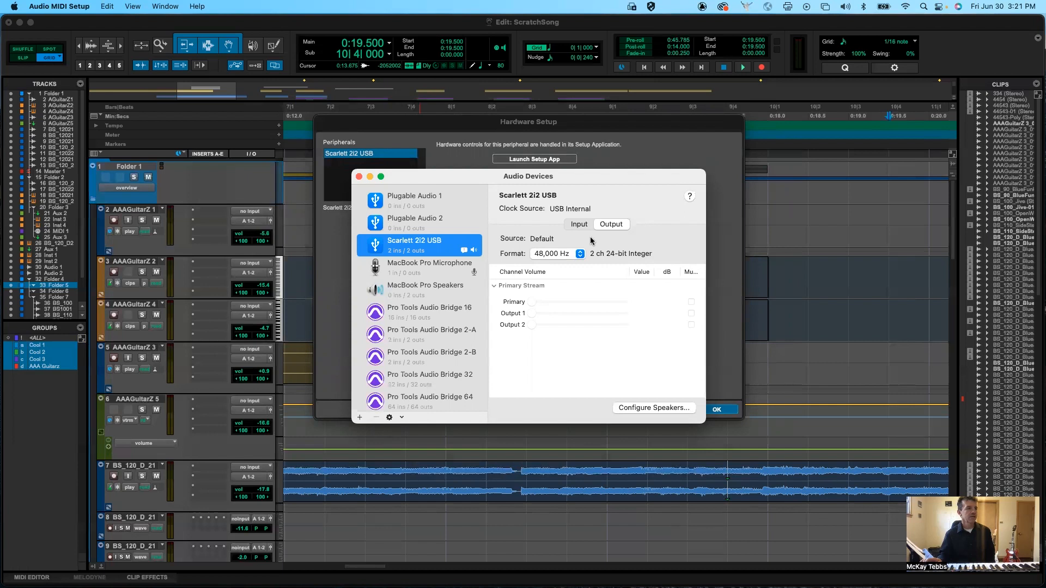
pyautogui.click(359, 177)
pyautogui.click(458, 133)
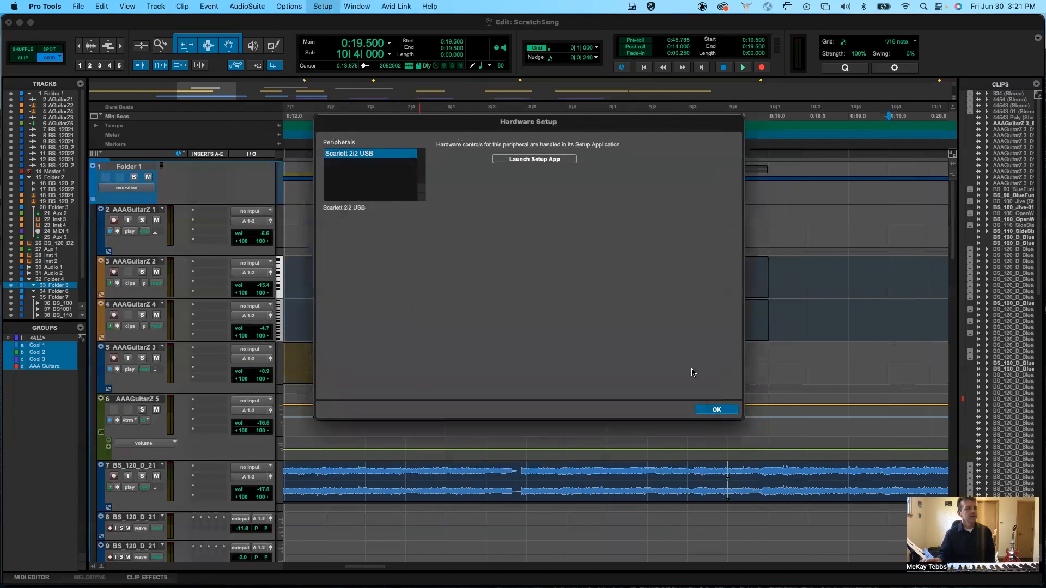
pyautogui.click(715, 410)
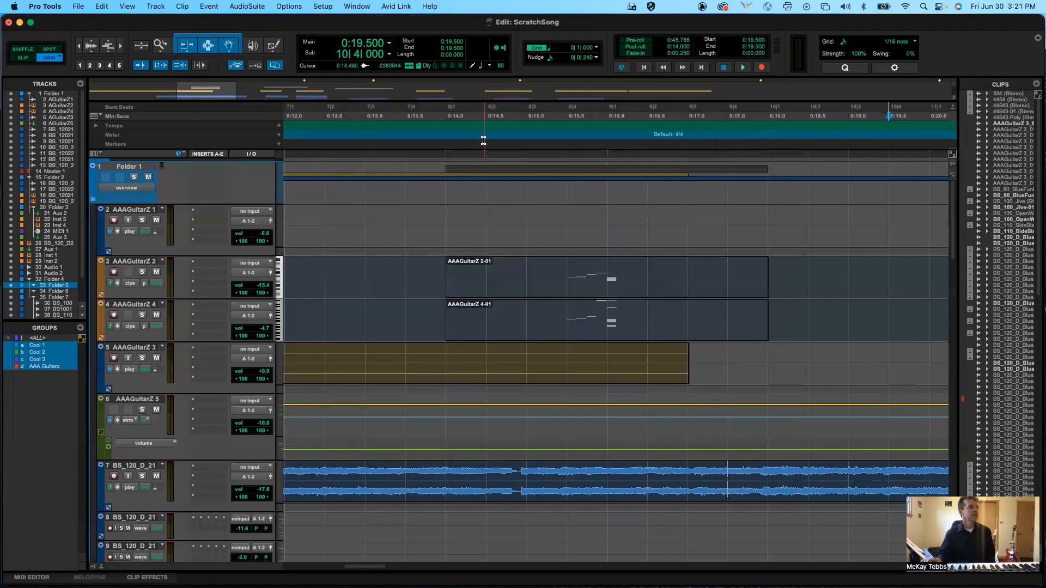
# Step: Bring up Hardware Setup once more to view the listed peripheral, and dismiss it
pyautogui.click(322, 6)
pyautogui.click(328, 24)
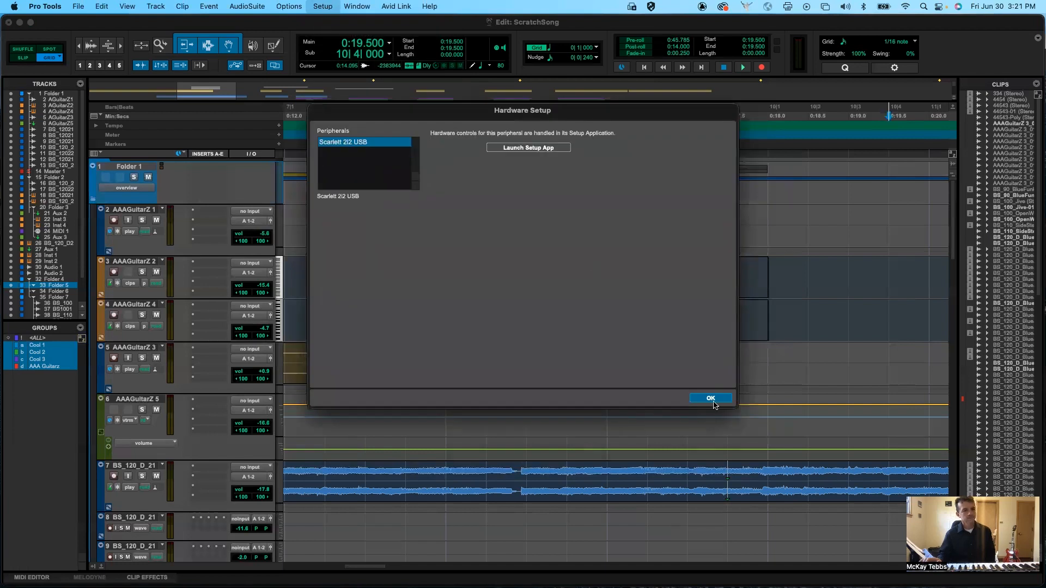
pyautogui.click(711, 398)
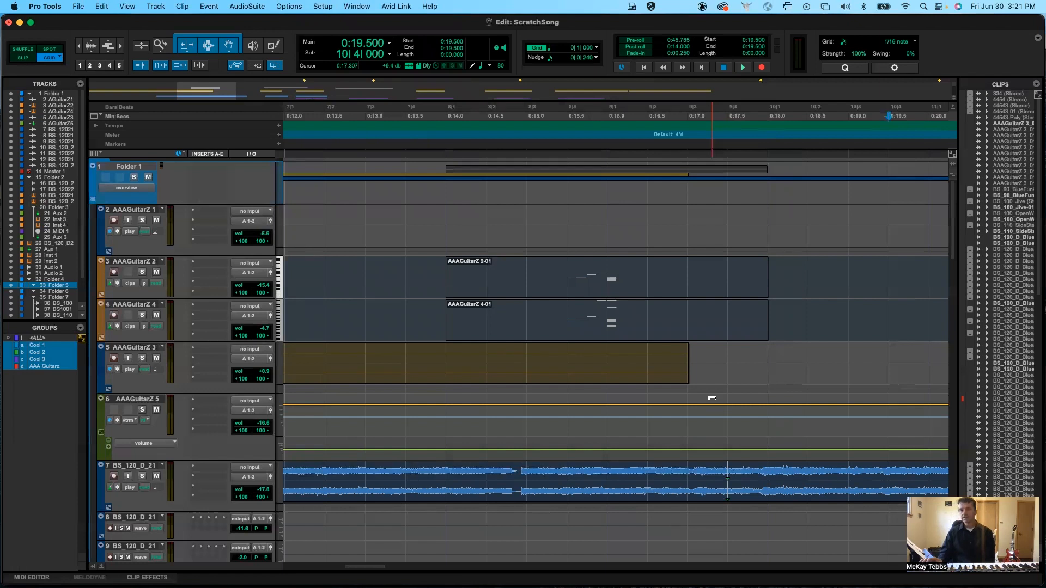
# Step: Show the System Usage window and position it over the beginning of the track timeline
pyautogui.click(323, 6)
pyautogui.moveTo(352, 6)
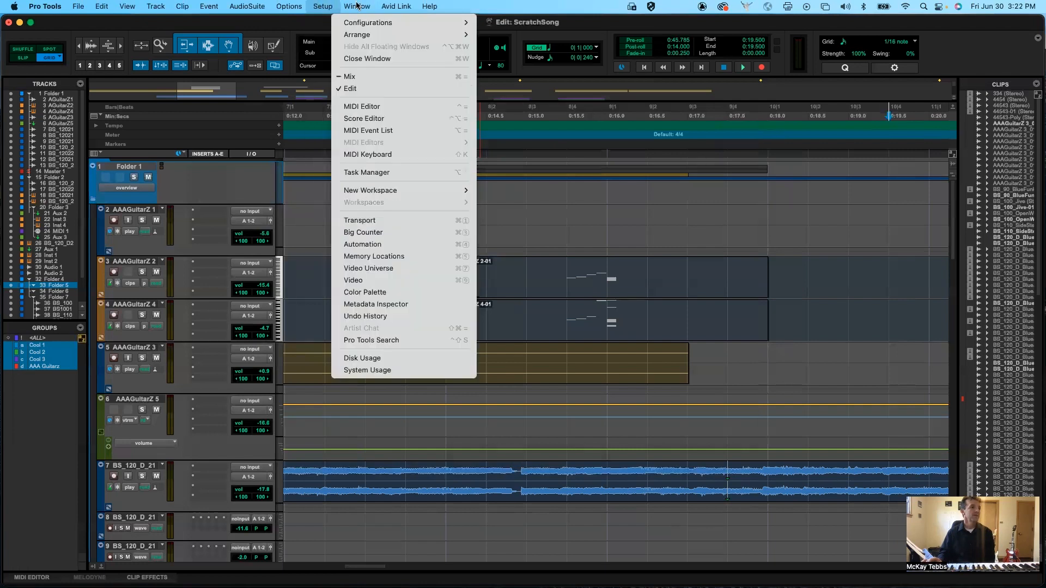
pyautogui.click(384, 370)
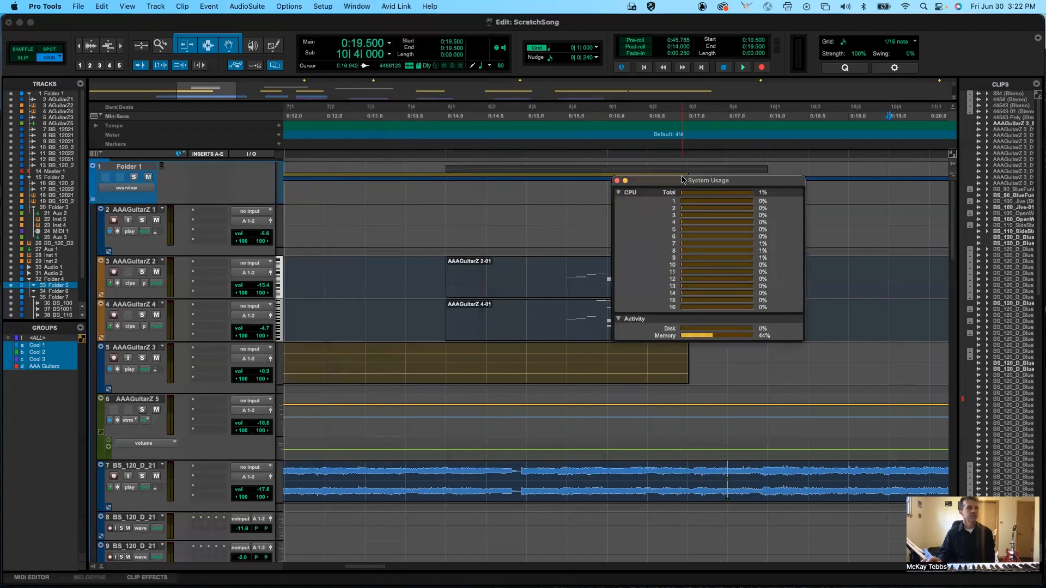
pyautogui.moveTo(682, 179); pyautogui.dragTo(409, 154)
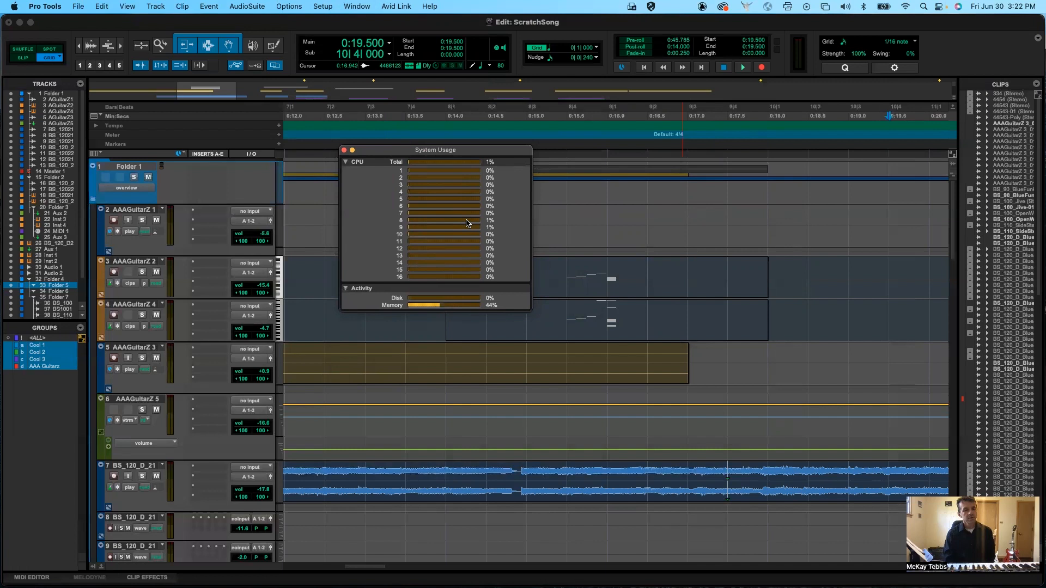
# Step: Play the session briefly while monitoring CPU, disk and memory activity, stop playback, and close the System Usage window
pyautogui.press('space')
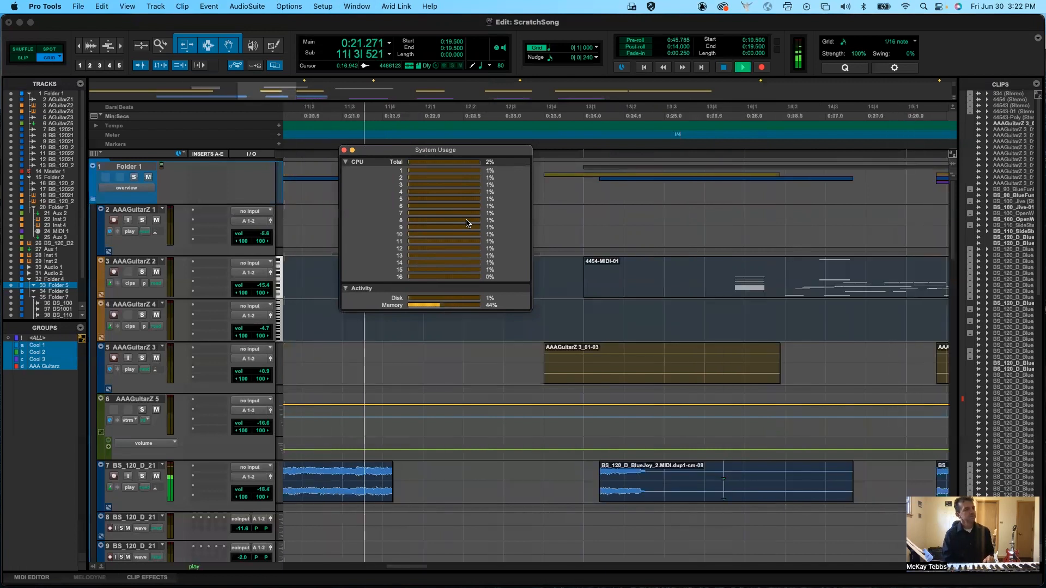
pyautogui.press('space')
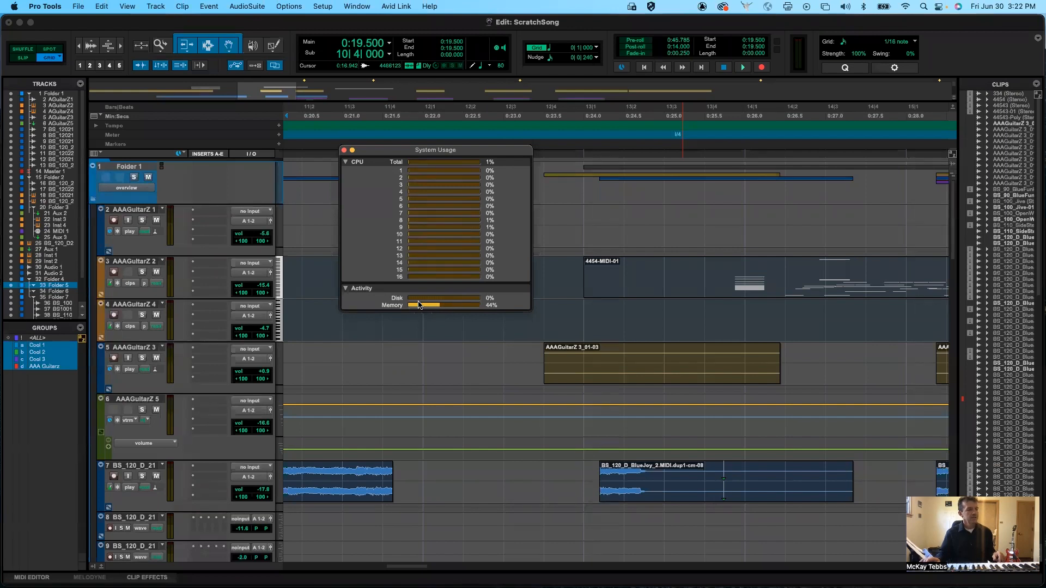
pyautogui.moveTo(436, 308)
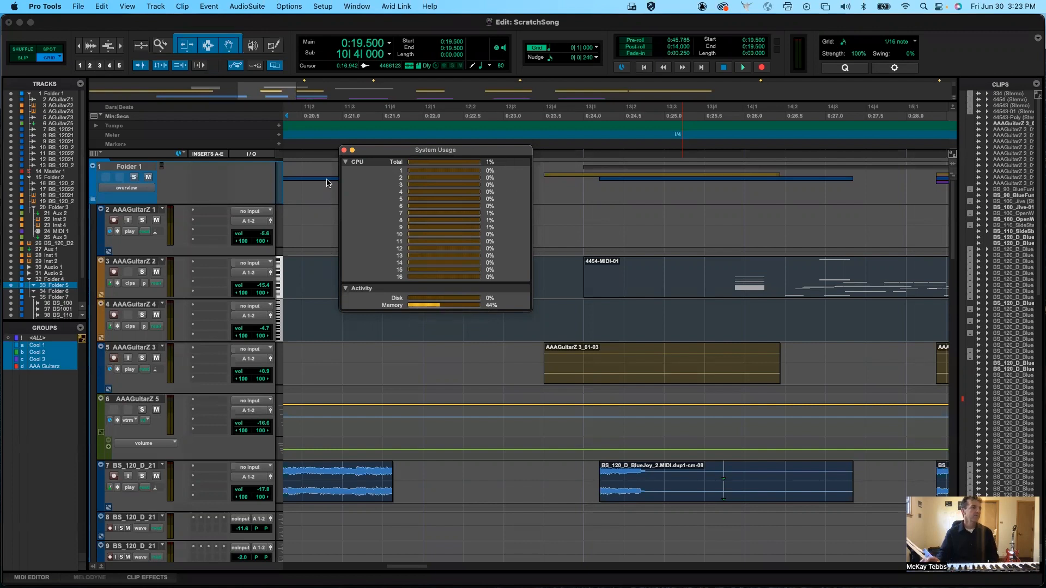
pyautogui.click(344, 150)
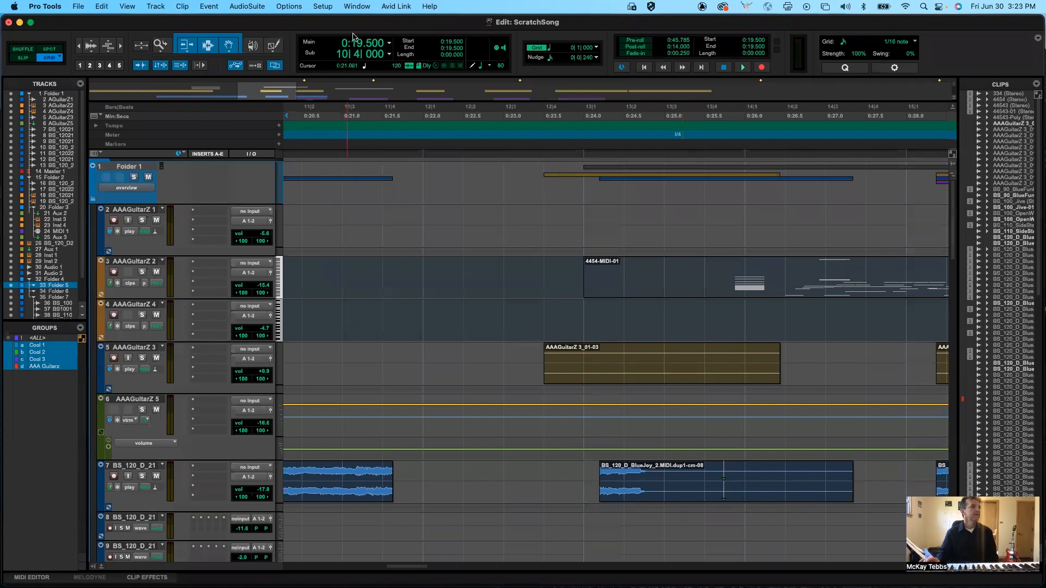
# Step: Reopen the System Usage window to view the CPU, disk and memory meters
pyautogui.click(356, 7)
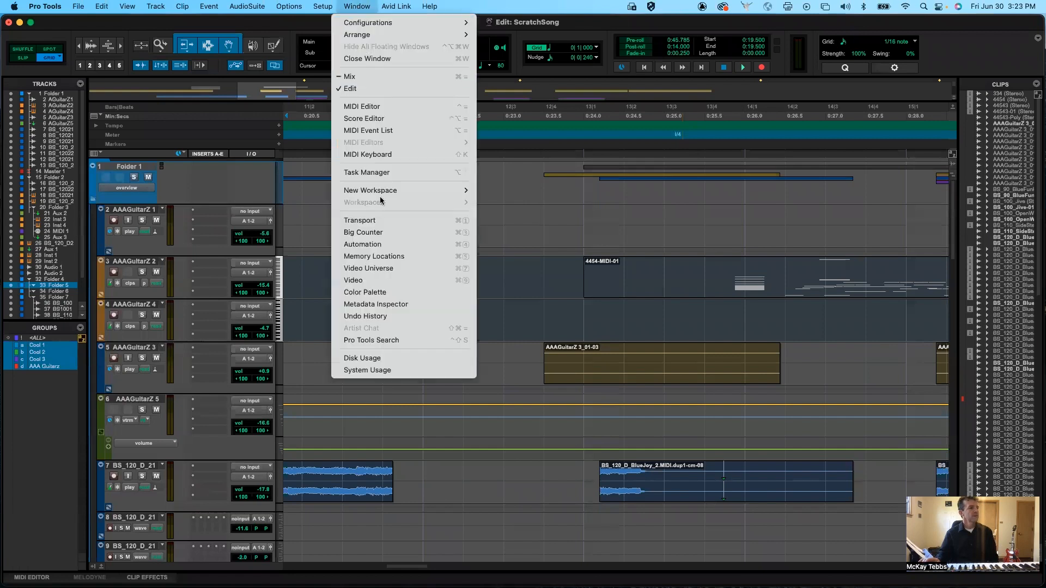
pyautogui.click(369, 370)
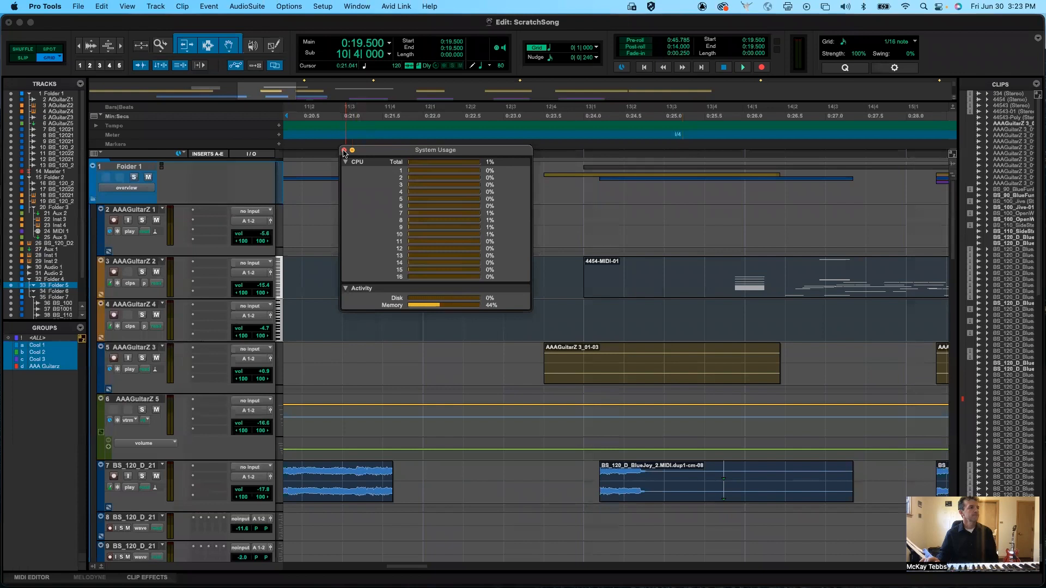
# Step: Close the System Usage window, open Session Setup, and position it over the middle of the track timeline
pyautogui.click(344, 150)
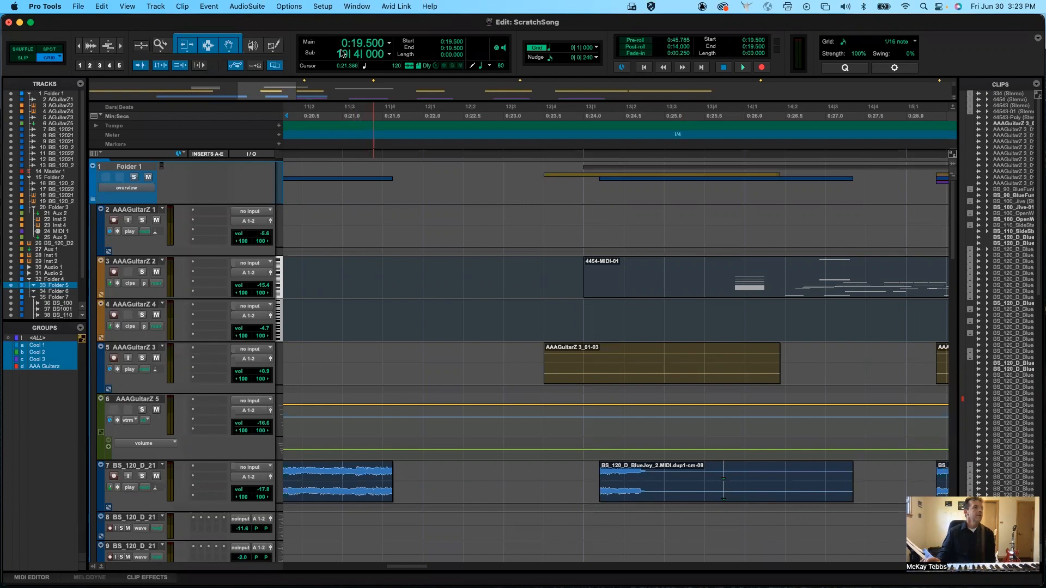
pyautogui.click(323, 6)
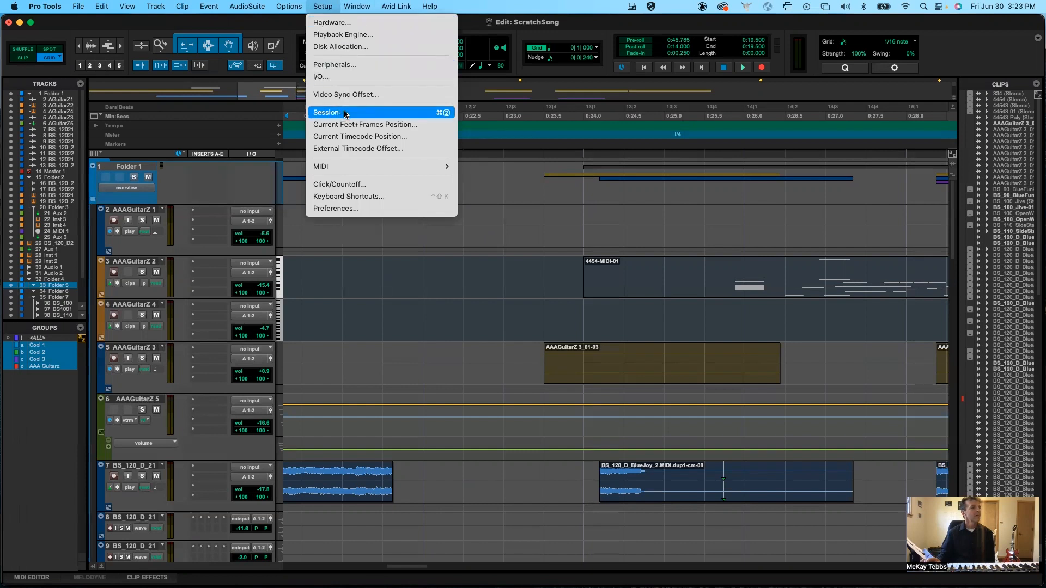
pyautogui.click(434, 113)
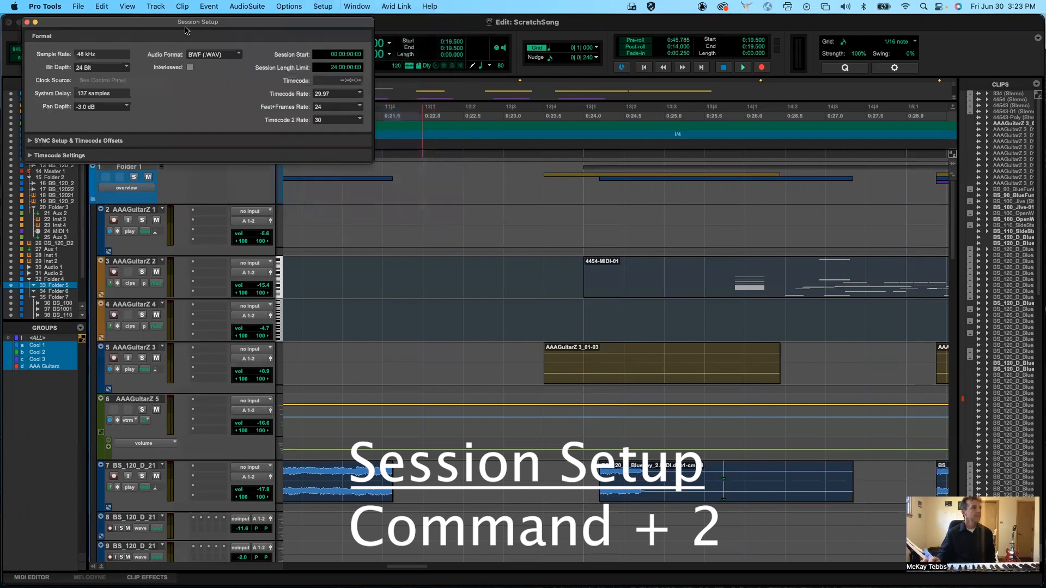
pyautogui.moveTo(187, 23); pyautogui.dragTo(528, 230)
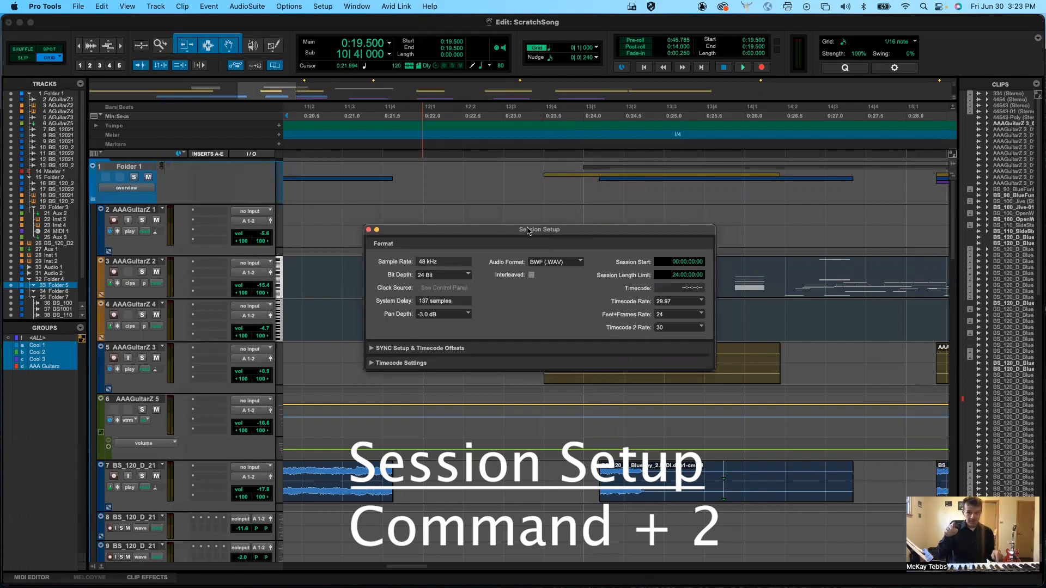
# Step: Toggle the Session Setup window off and on repeatedly, leaving it open and moved slightly higher over the tracks
pyautogui.press('super+2')
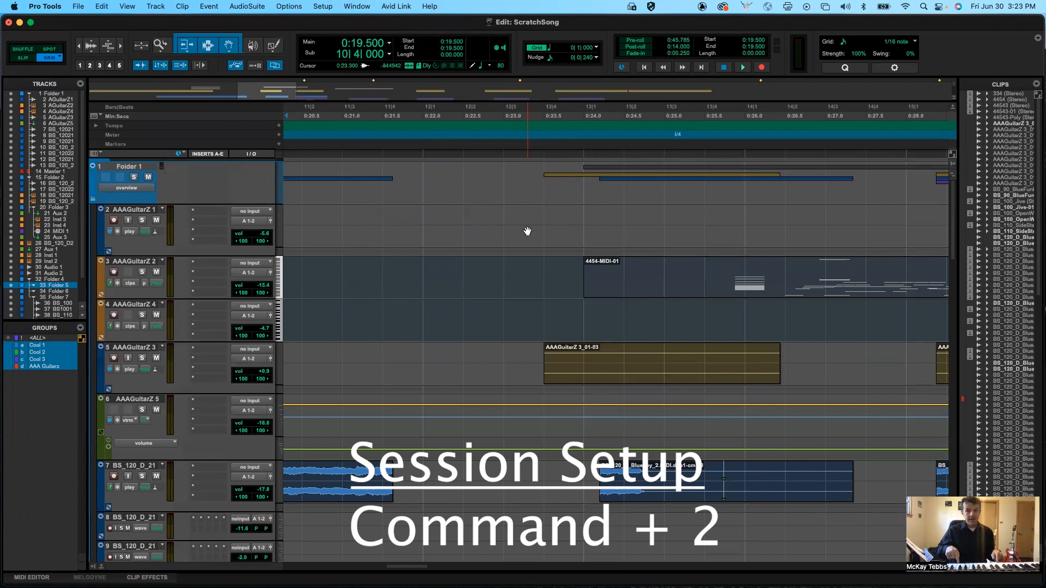
pyautogui.press('super+2')
pyautogui.press('super+2')
pyautogui.press('super+2')
pyautogui.press('super+2')
pyautogui.press('super+2')
pyautogui.press('super+2')
pyautogui.press('super+2')
pyautogui.press('super+2')
pyautogui.press('super+2')
pyautogui.press('super+2')
pyautogui.press('super+2')
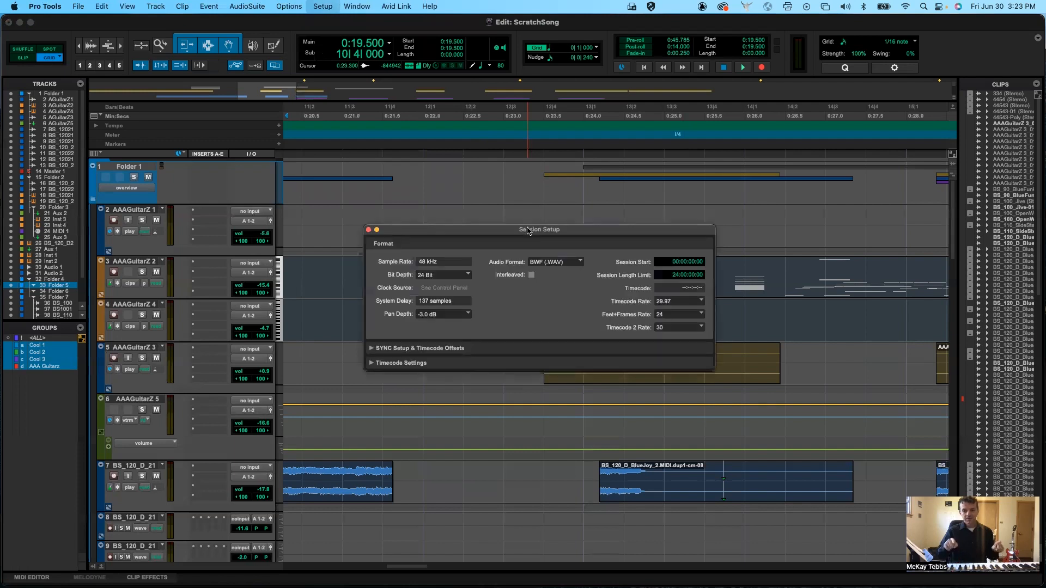
pyautogui.press('super+2')
pyautogui.press('super+2')
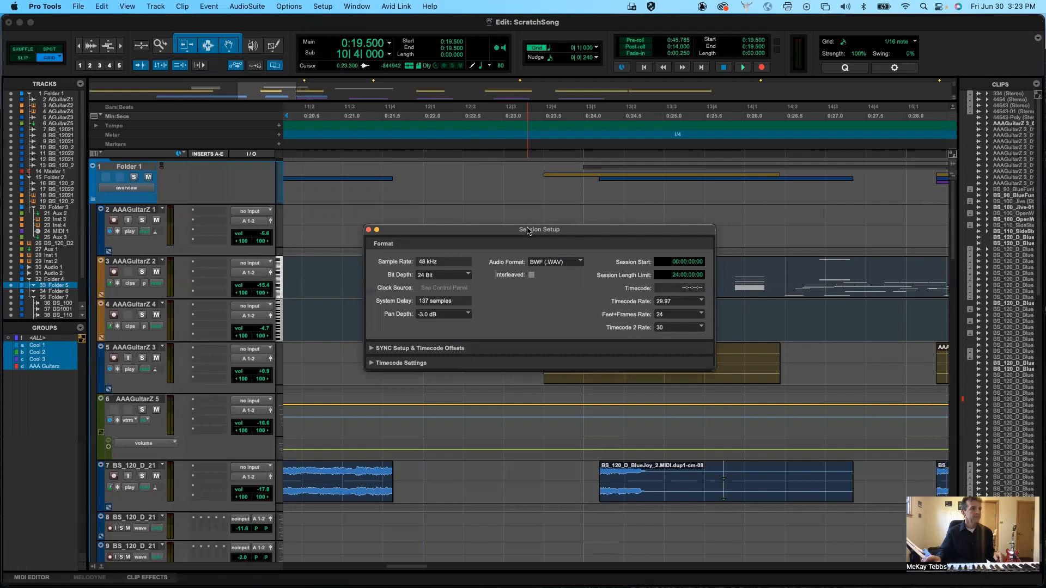
pyautogui.moveTo(528, 230); pyautogui.dragTo(509, 176)
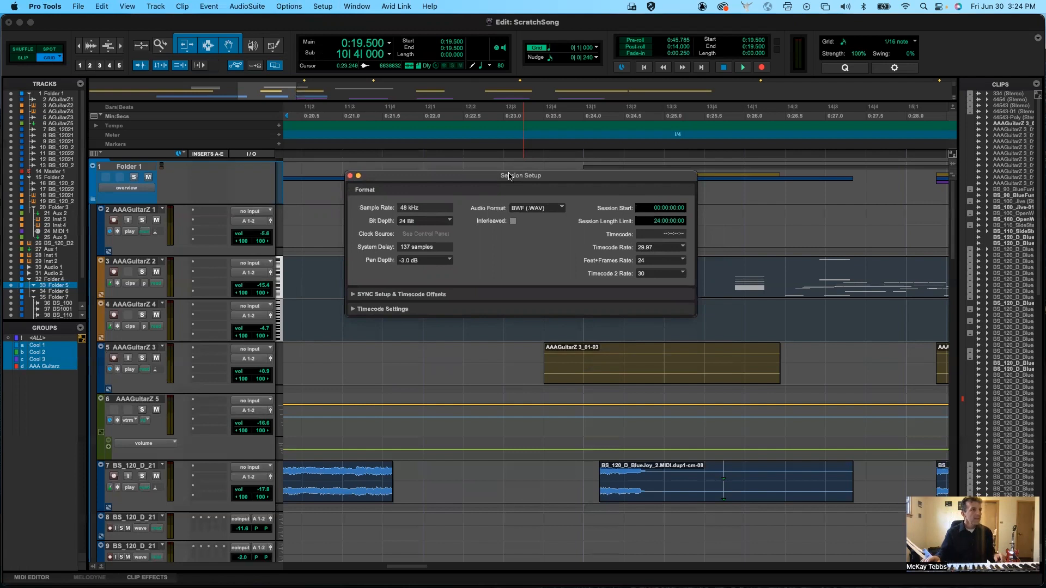
# Step: Try 16 Bit and 32 Bit Float as the session's bit depth, and return it to 24 Bit
pyautogui.click(449, 222)
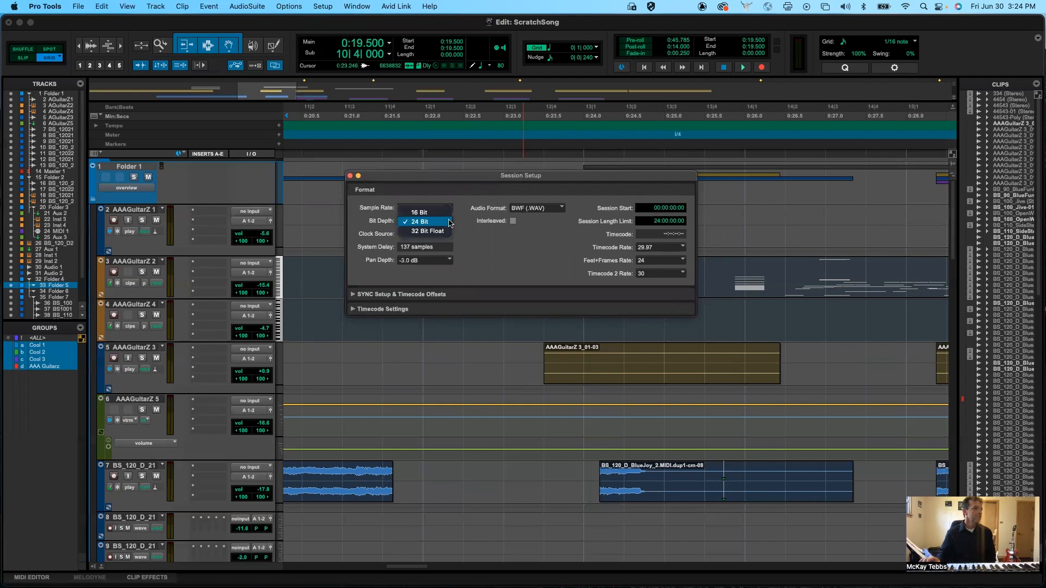
pyautogui.click(420, 219)
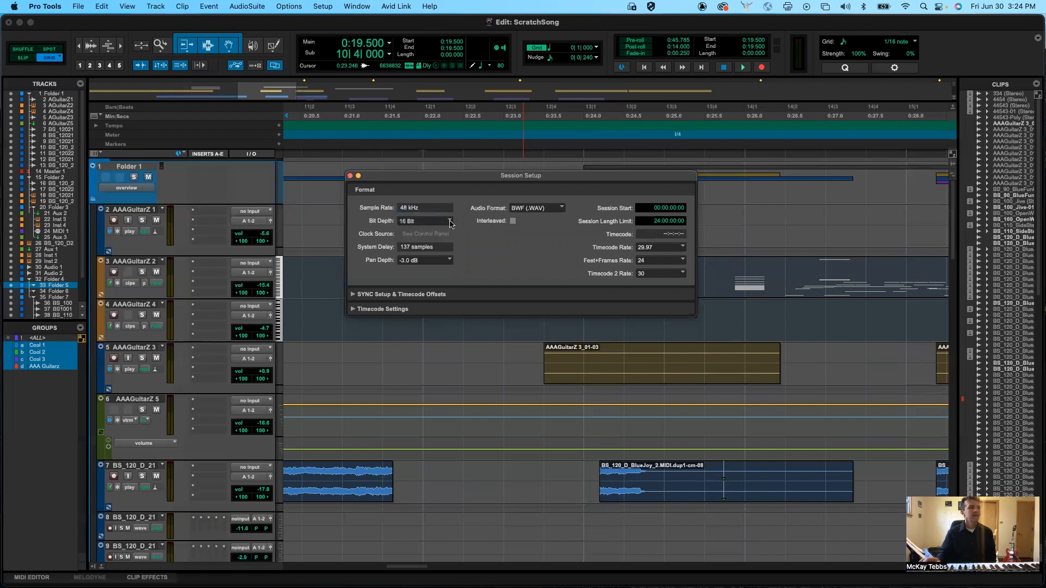
pyautogui.click(450, 224)
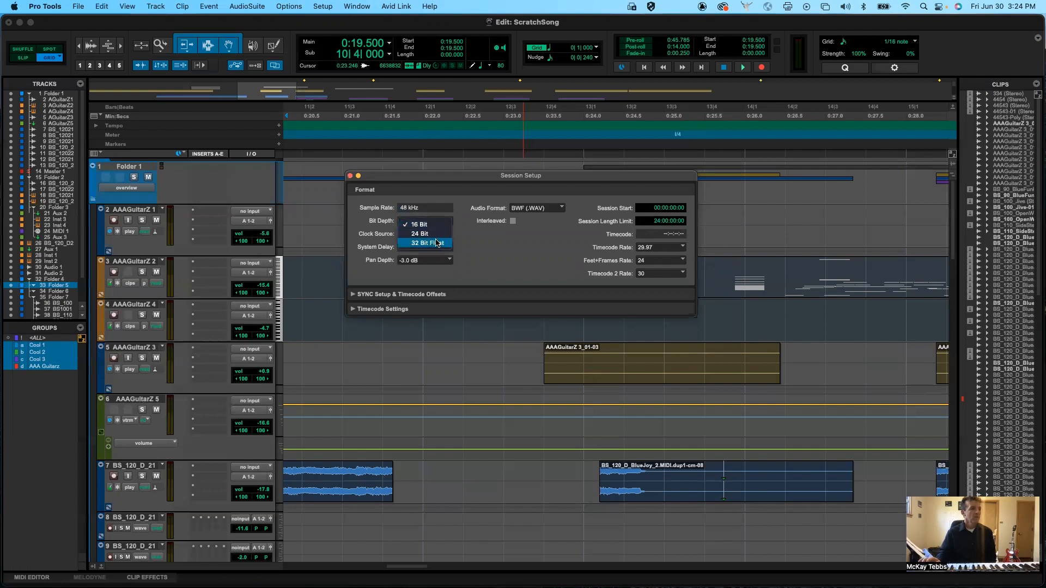
pyautogui.click(436, 243)
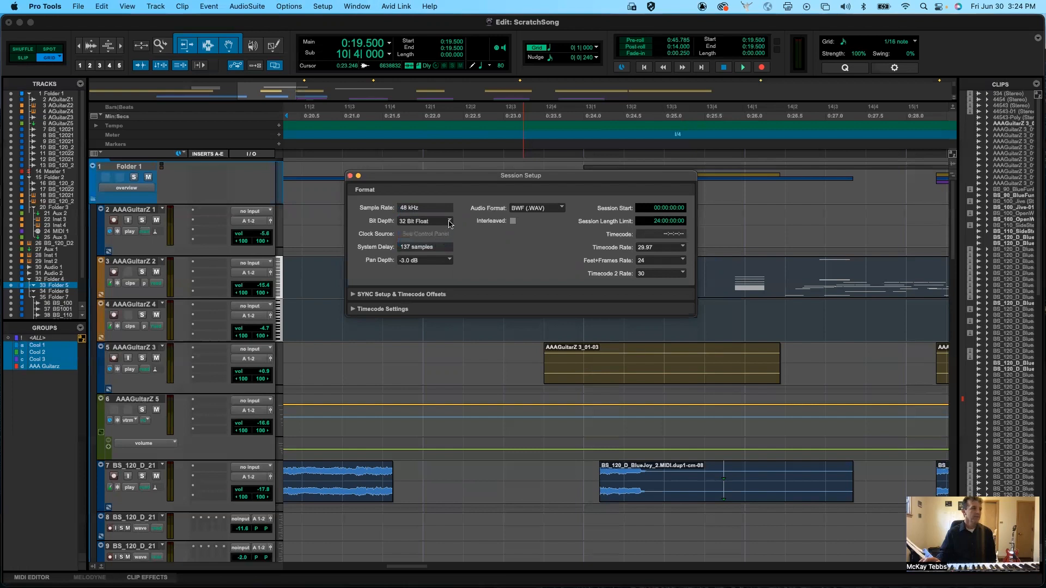
pyautogui.click(451, 223)
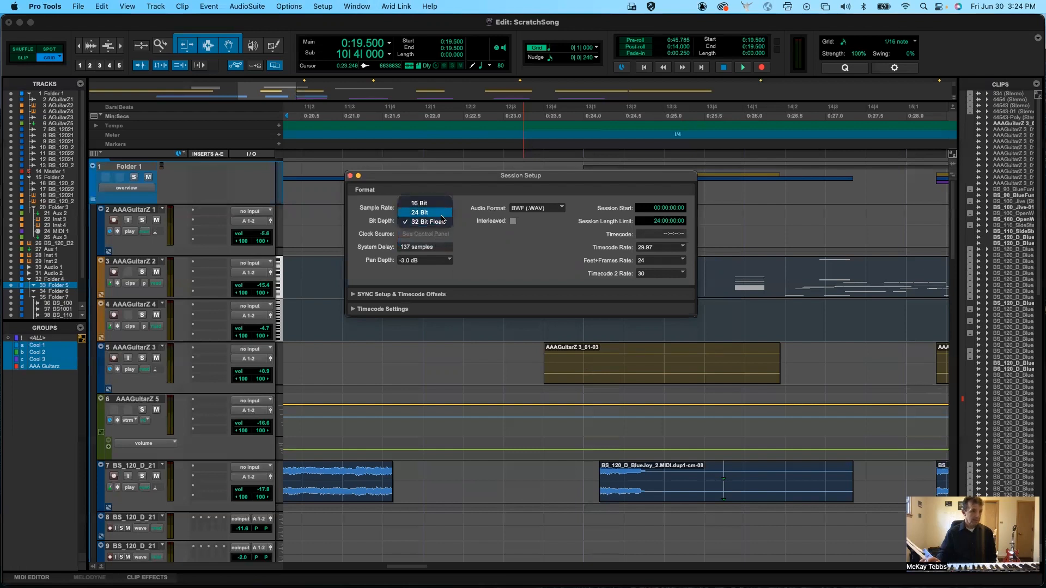
pyautogui.click(440, 215)
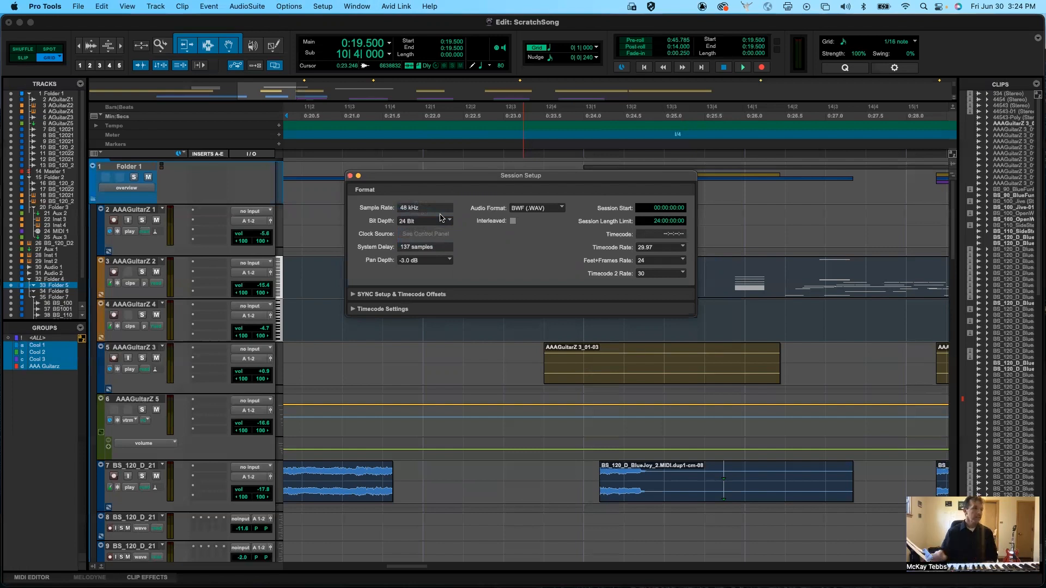
# Step: Try AIFF as the session's audio format, and return it to BWF (.WAV)
pyautogui.click(556, 210)
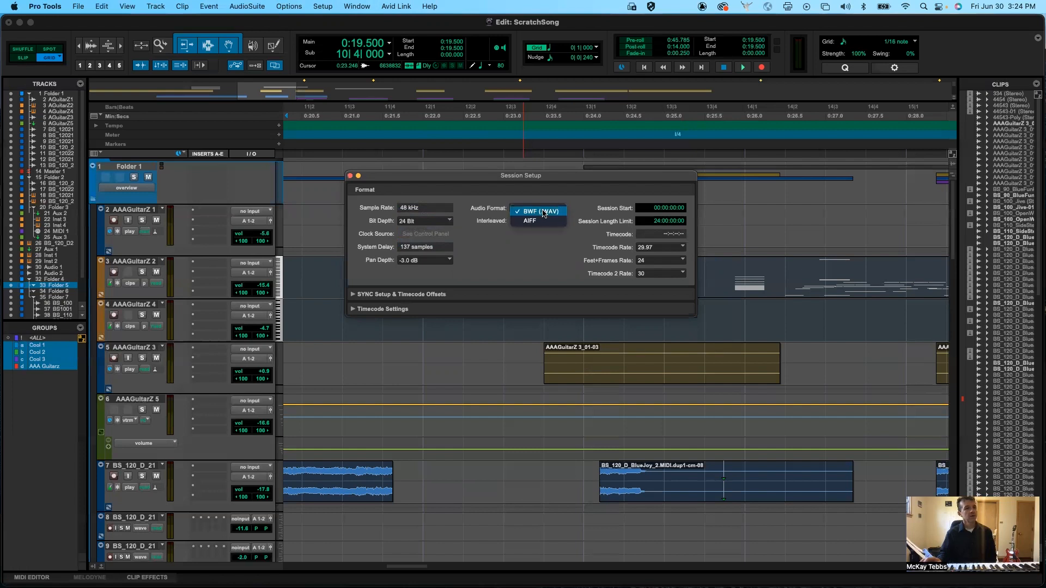
pyautogui.click(547, 220)
pyautogui.click(554, 209)
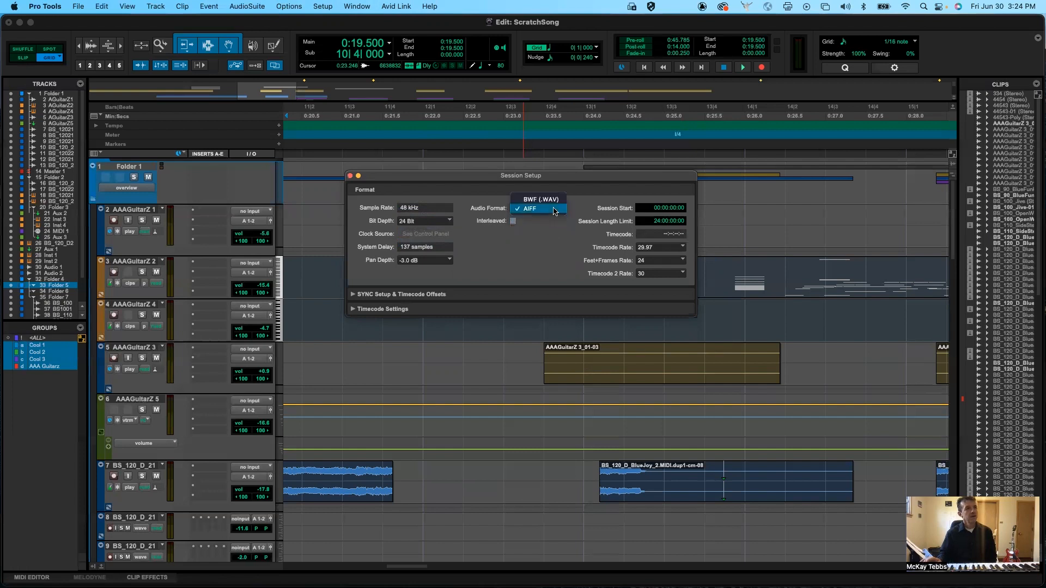
pyautogui.click(552, 203)
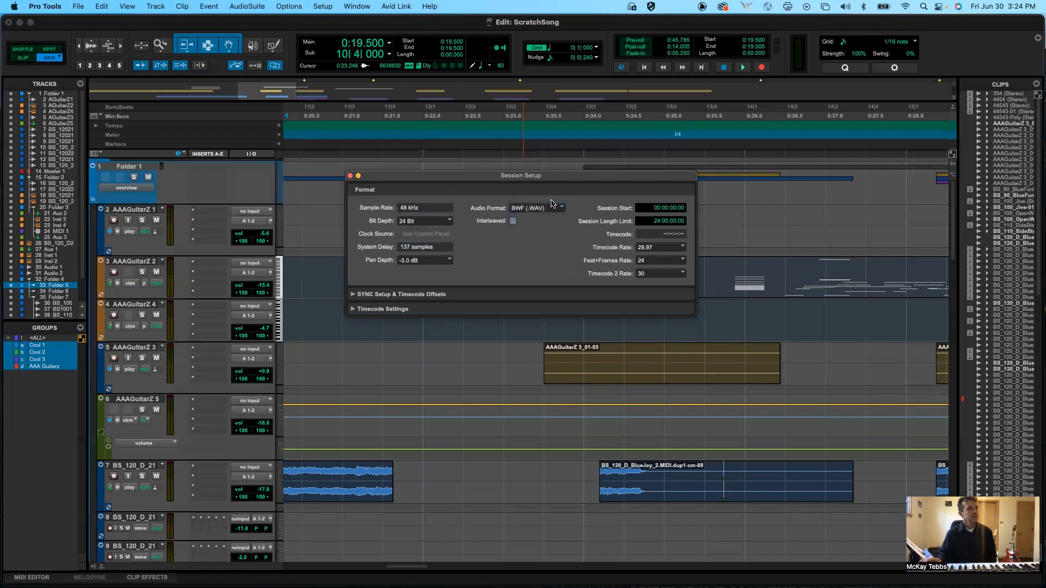
# Step: Enable interleaved audio files for the session and close Session Setup
pyautogui.click(513, 222)
pyautogui.click(513, 222)
pyautogui.click(513, 221)
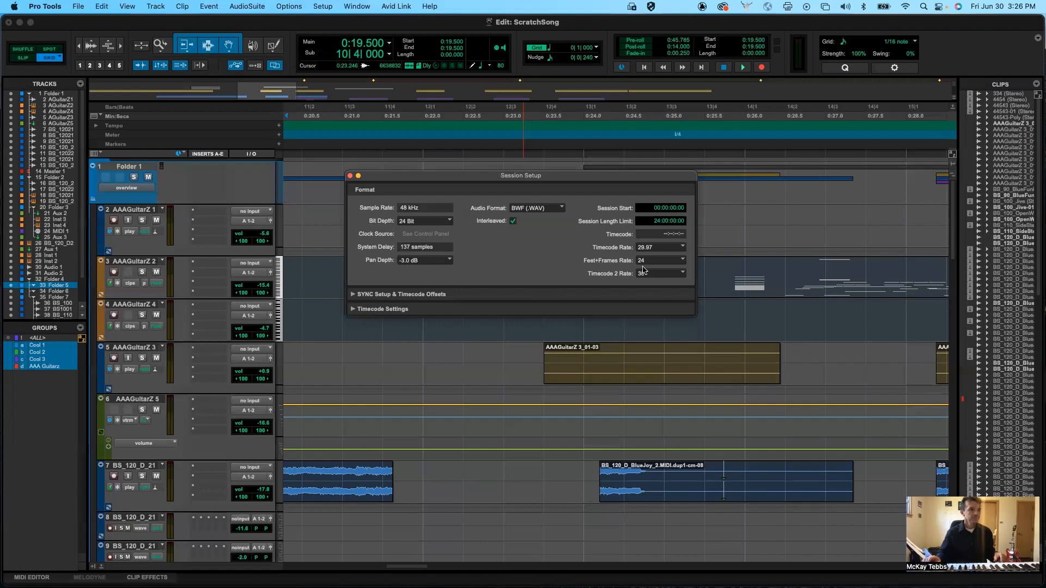
pyautogui.press('super+w')
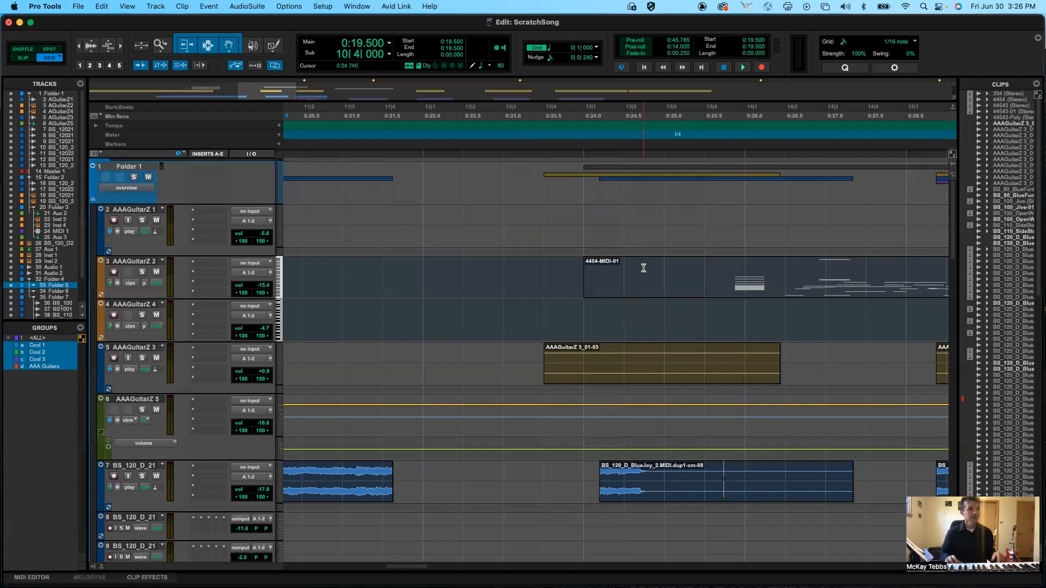
# Step: Show and hide the Session Setup window several times, leaving it closed
pyautogui.press('super+2')
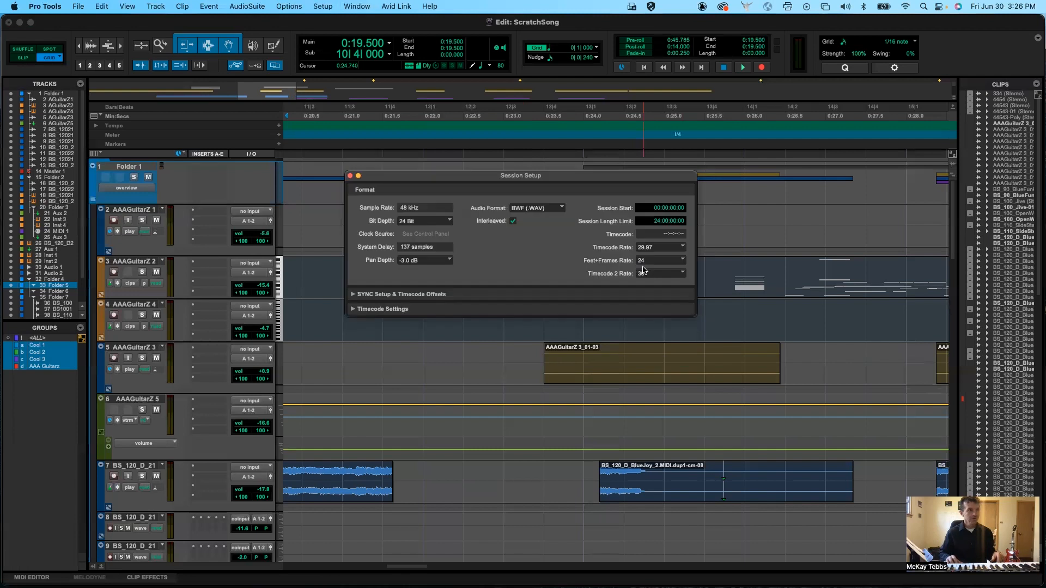
pyautogui.press('super+2')
pyautogui.press('super+2')
pyautogui.press('super+2')
pyautogui.press('super+2')
pyautogui.press('super+2')
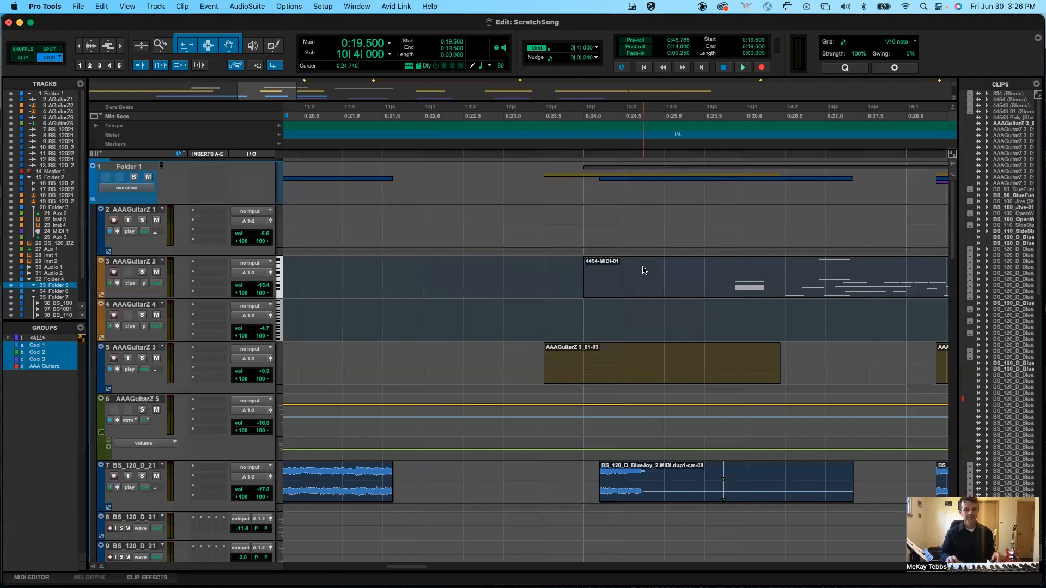
pyautogui.press('super+2')
pyautogui.press('super+2')
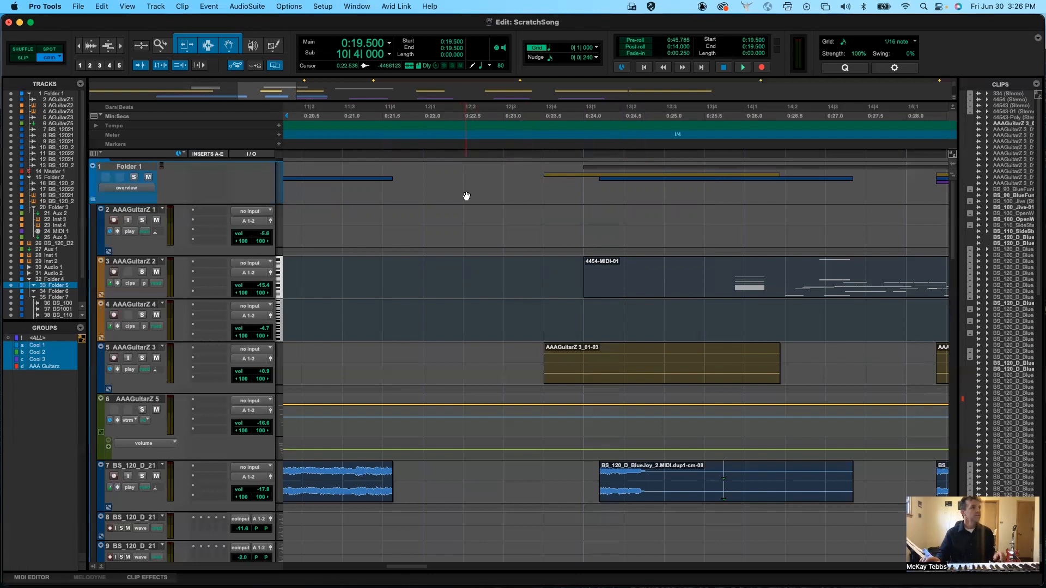
# Step: Open I/O Setup and look through its Input, Output, Bus, Insert, Mic Preamps and H/W Insert Delay pages
pyautogui.click(325, 6)
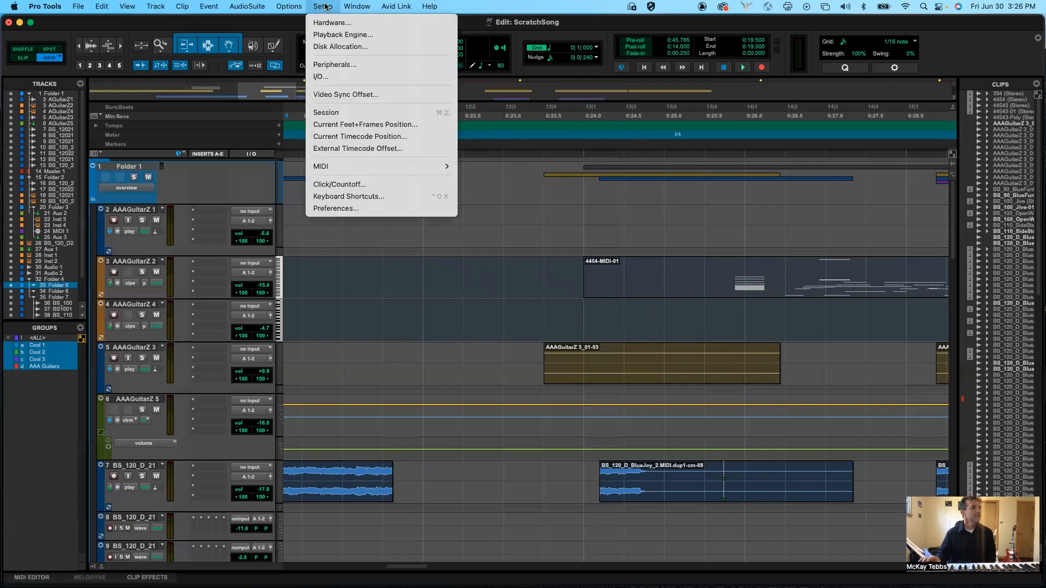
pyautogui.click(333, 79)
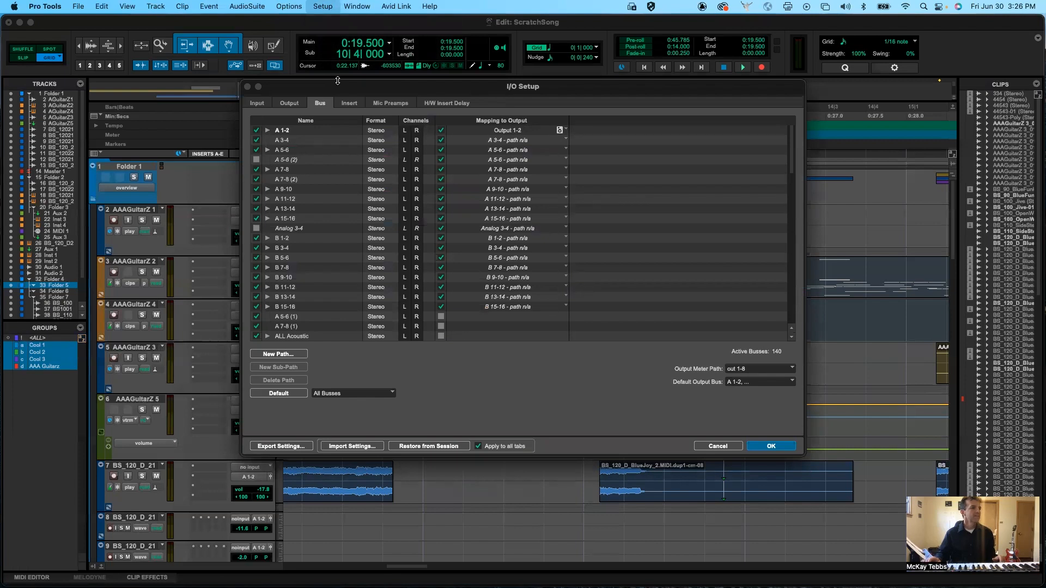
pyautogui.click(257, 105)
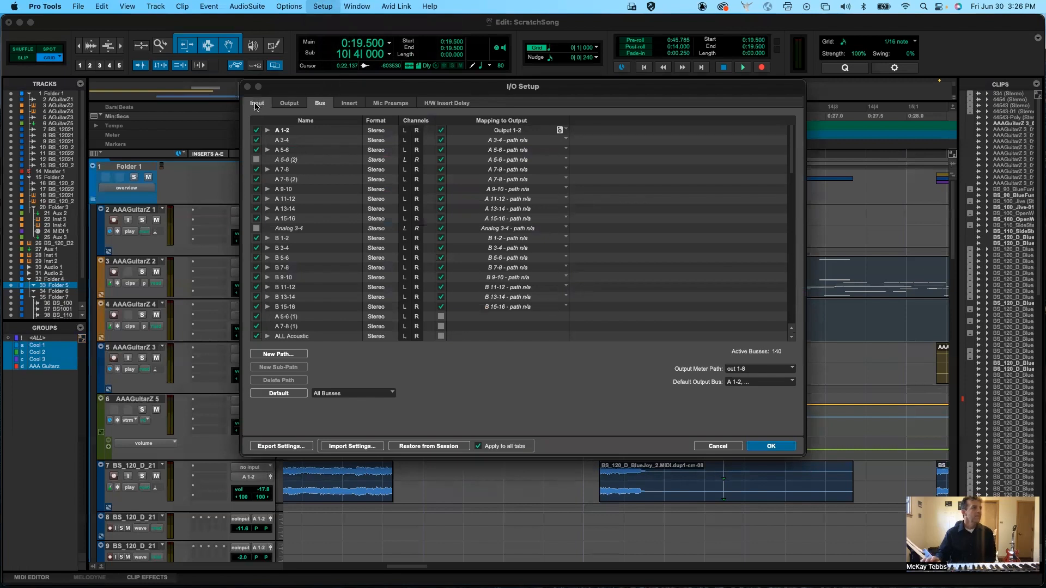
pyautogui.click(287, 103)
pyautogui.click(321, 103)
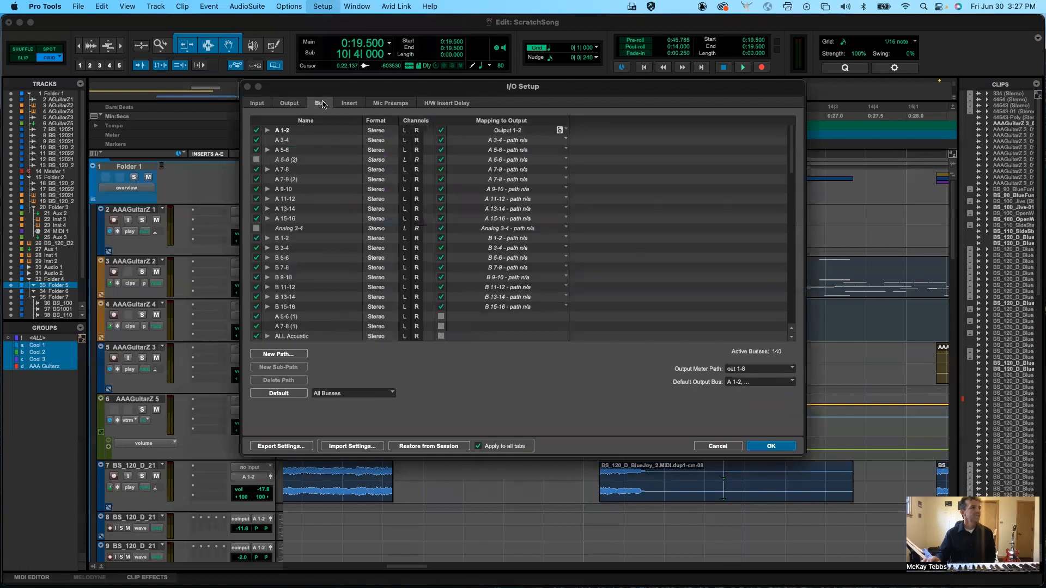
pyautogui.click(350, 104)
pyautogui.click(390, 103)
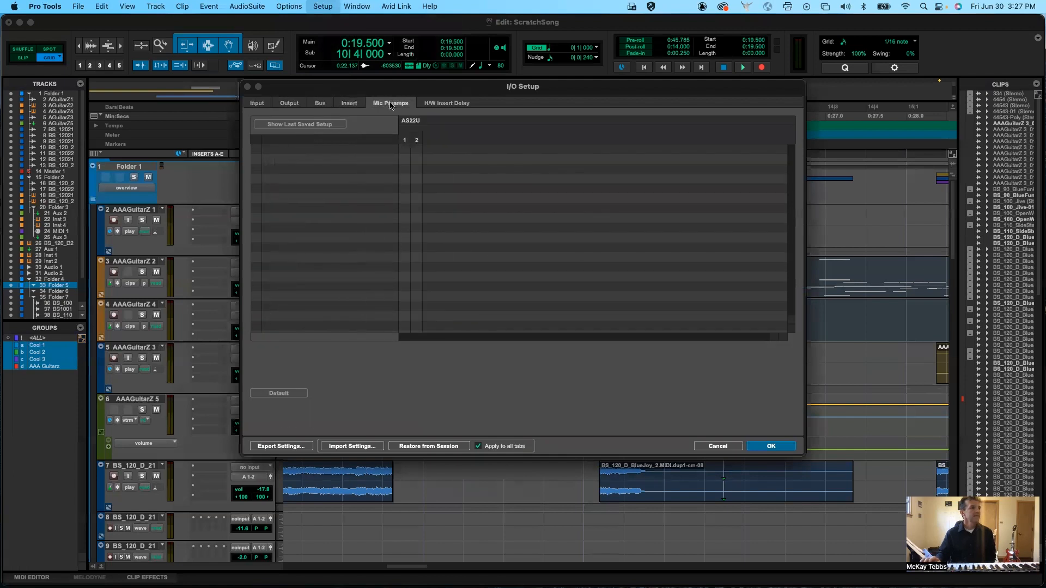
pyautogui.click(444, 104)
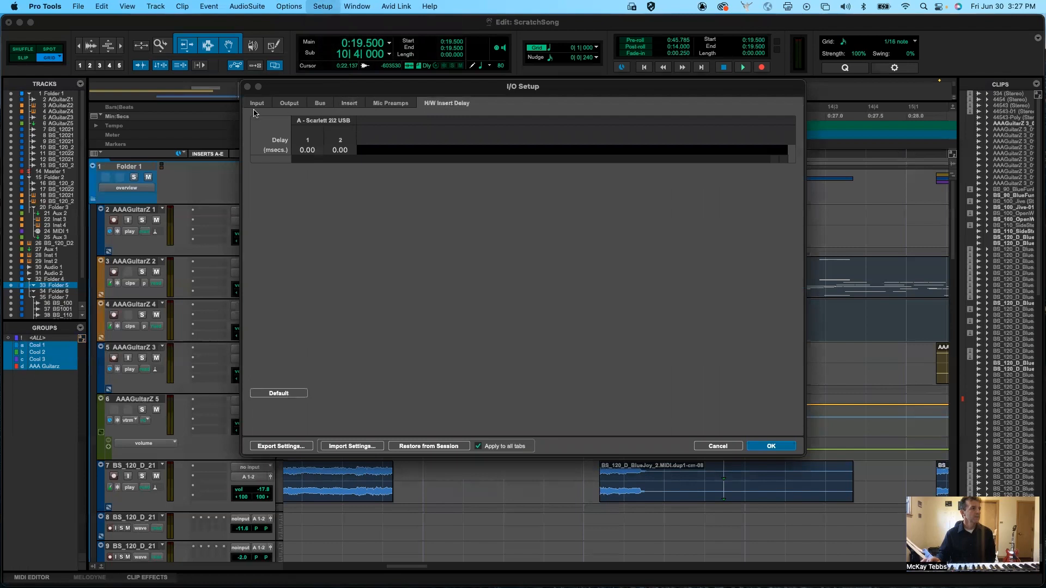
# Step: Review the input, output and bus paths in I/O Setup again, and return to the input paths
pyautogui.click(254, 105)
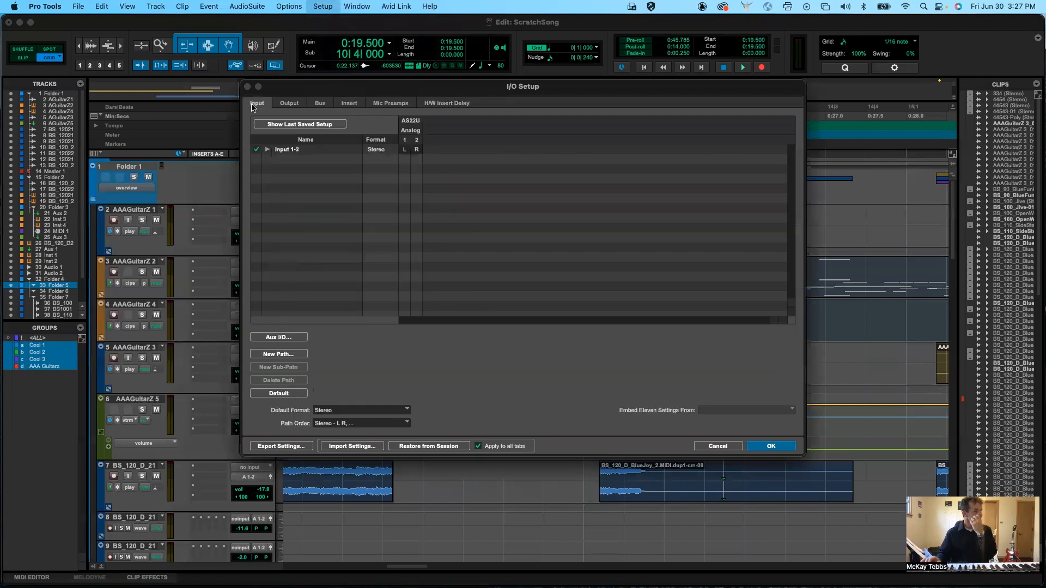
pyautogui.click(290, 104)
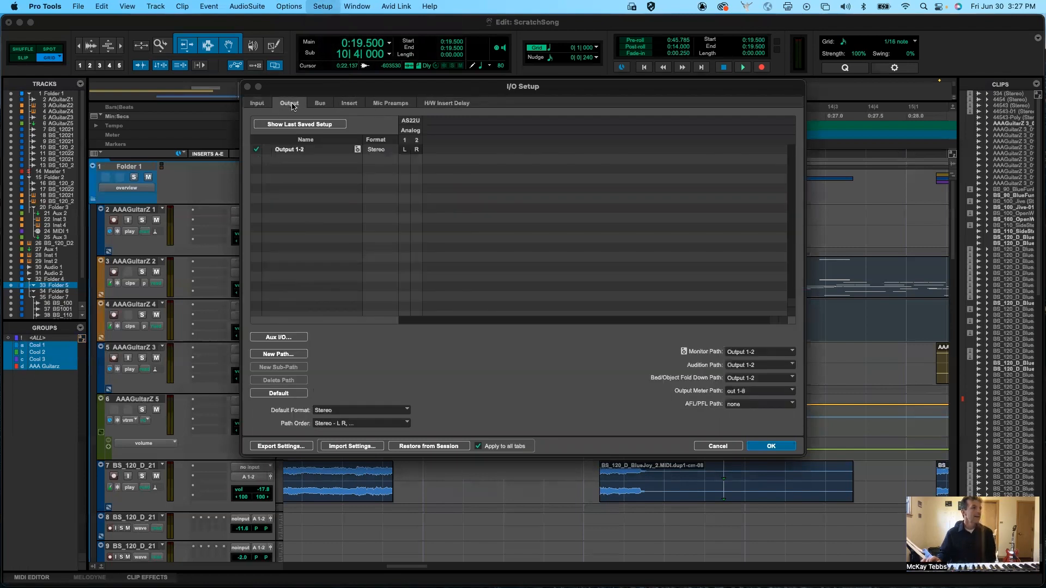
pyautogui.click(319, 107)
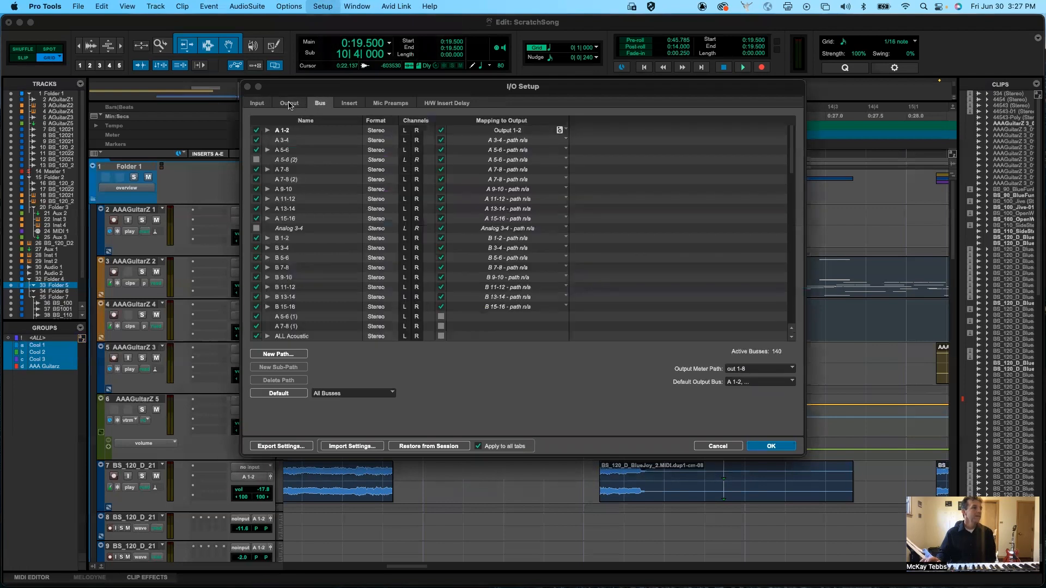
pyautogui.click(256, 104)
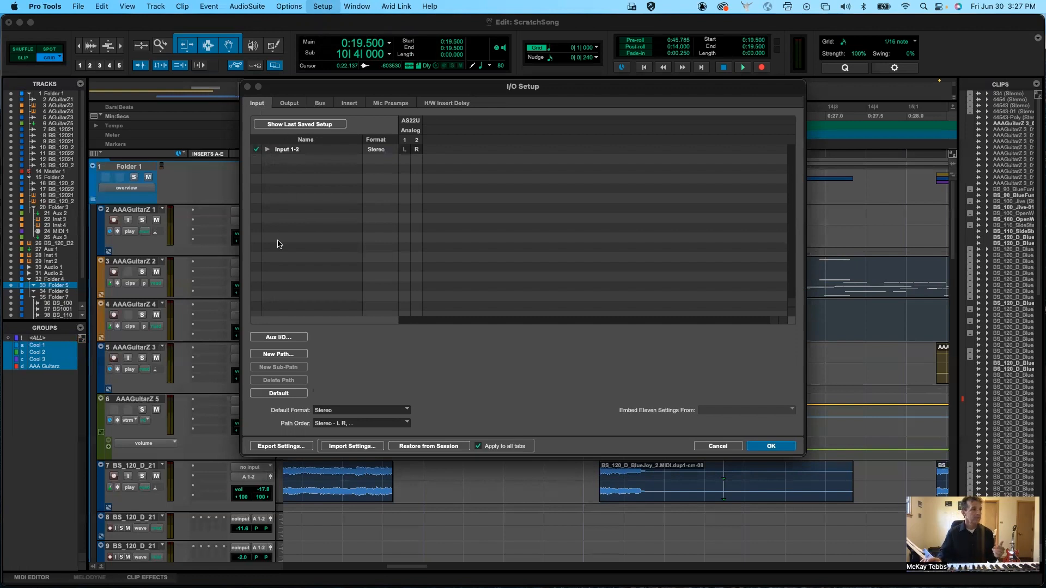
# Step: Bring up the New Paths dialog for input paths several times, cancelling it each time without creating a path
pyautogui.click(279, 355)
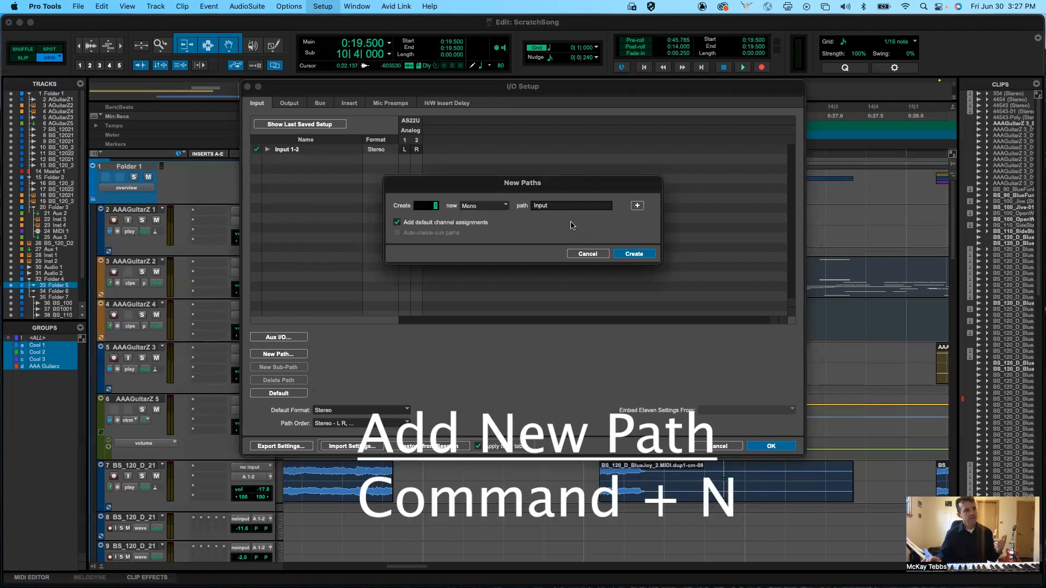
pyautogui.click(587, 254)
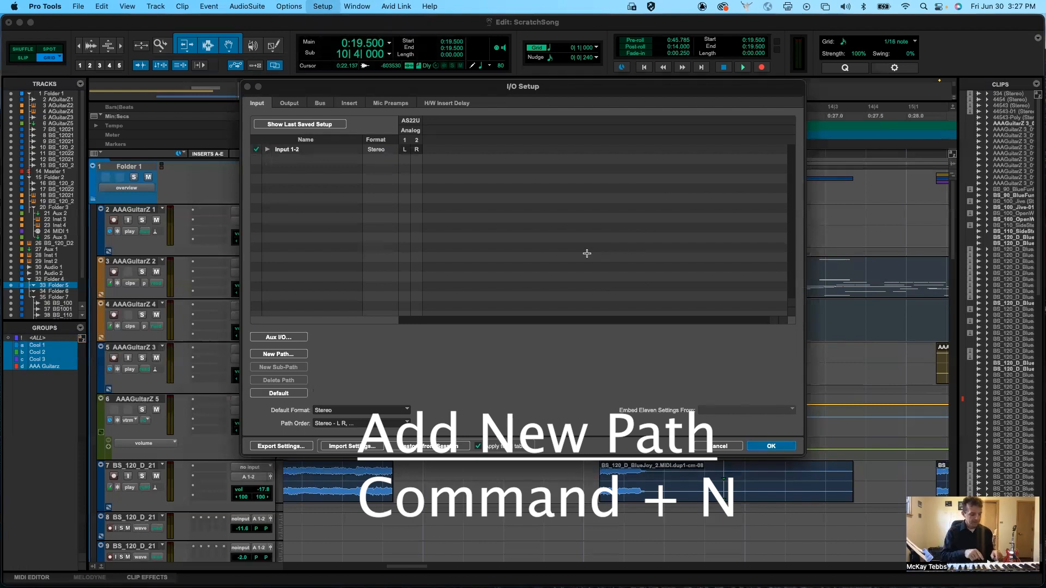
pyautogui.press('super+n')
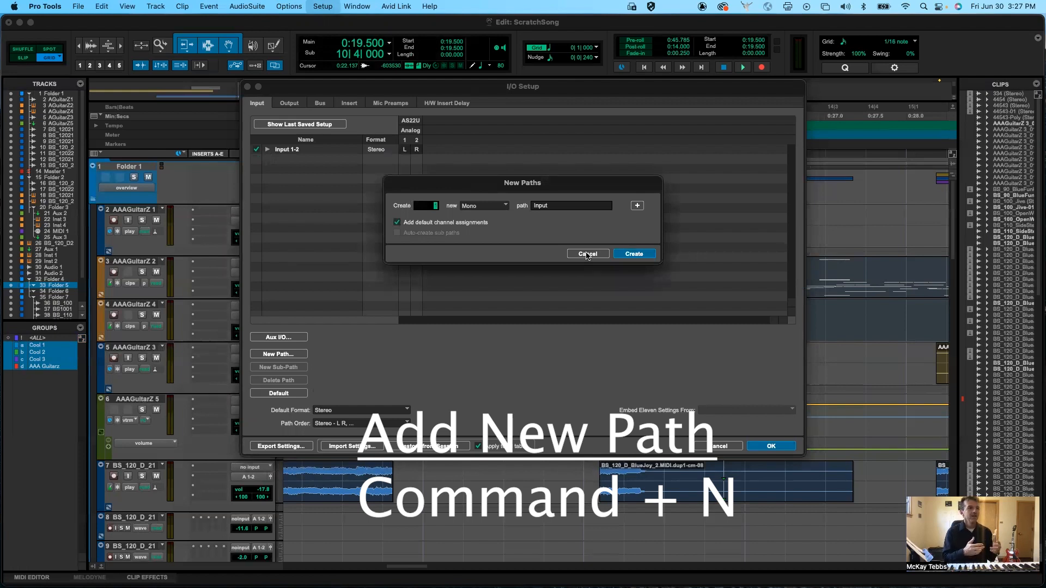
pyautogui.click(586, 254)
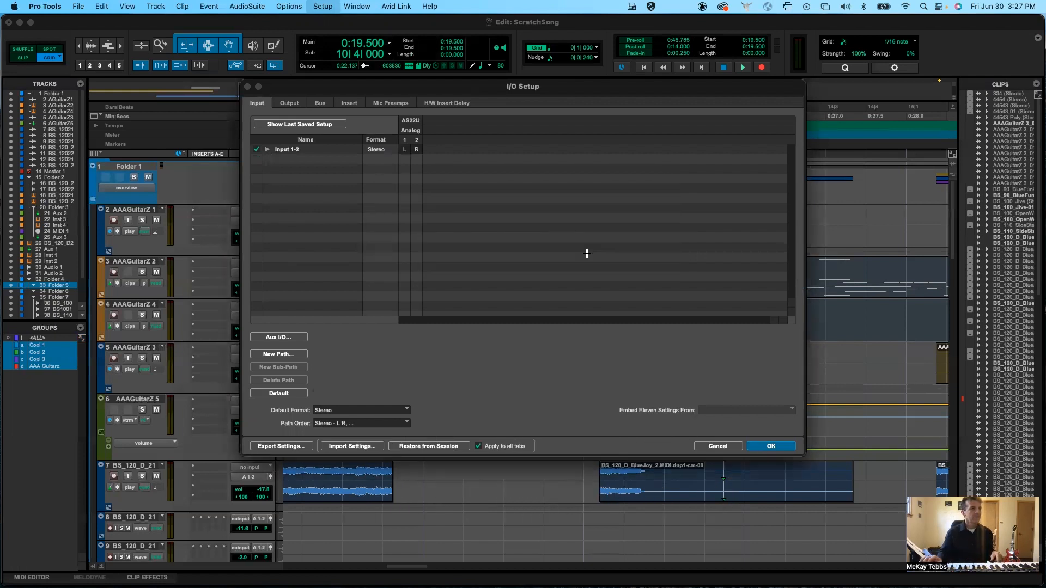
pyautogui.press('super+n')
pyautogui.click(586, 254)
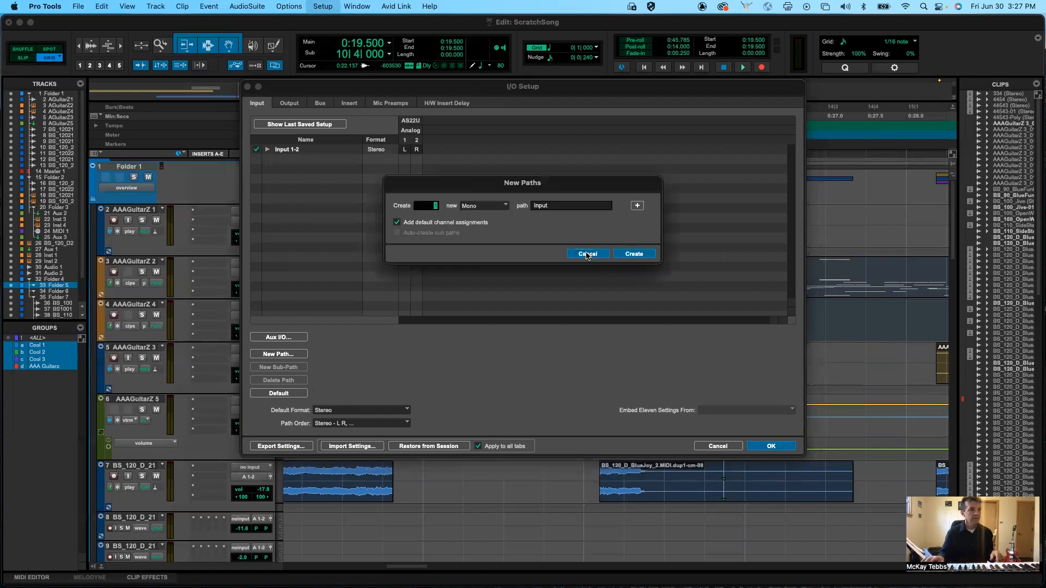
pyautogui.press('super+n')
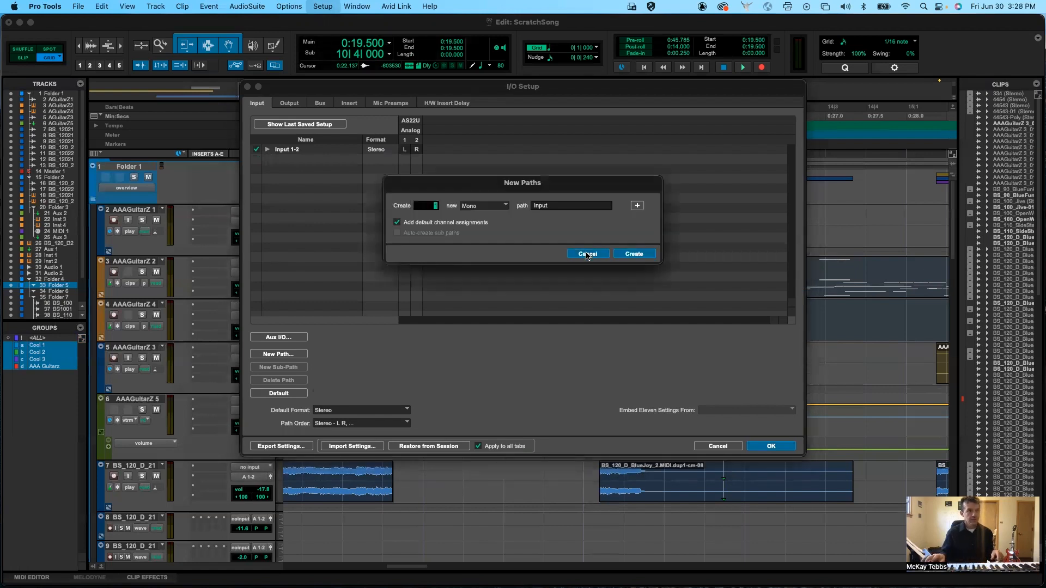
pyautogui.click(587, 254)
pyautogui.press('super+n')
pyautogui.click(587, 253)
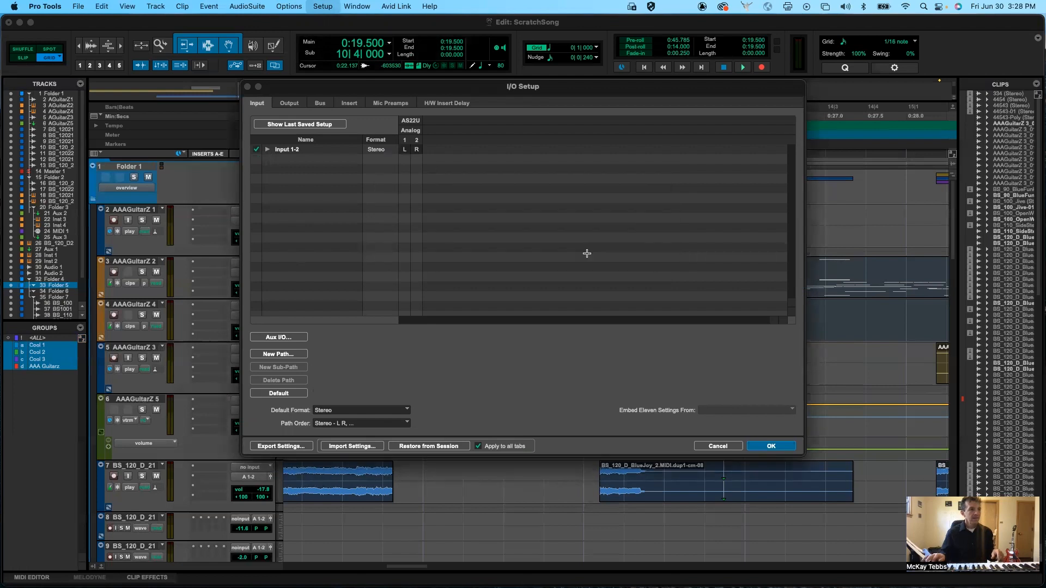
pyautogui.press('super+n')
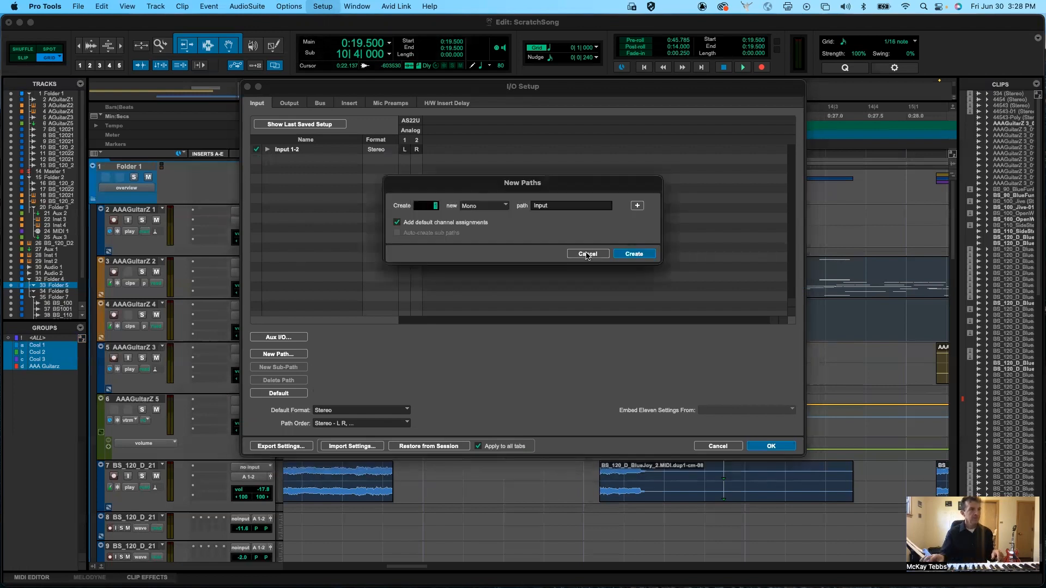
pyautogui.click(586, 254)
pyautogui.press('super+n')
pyautogui.click(587, 254)
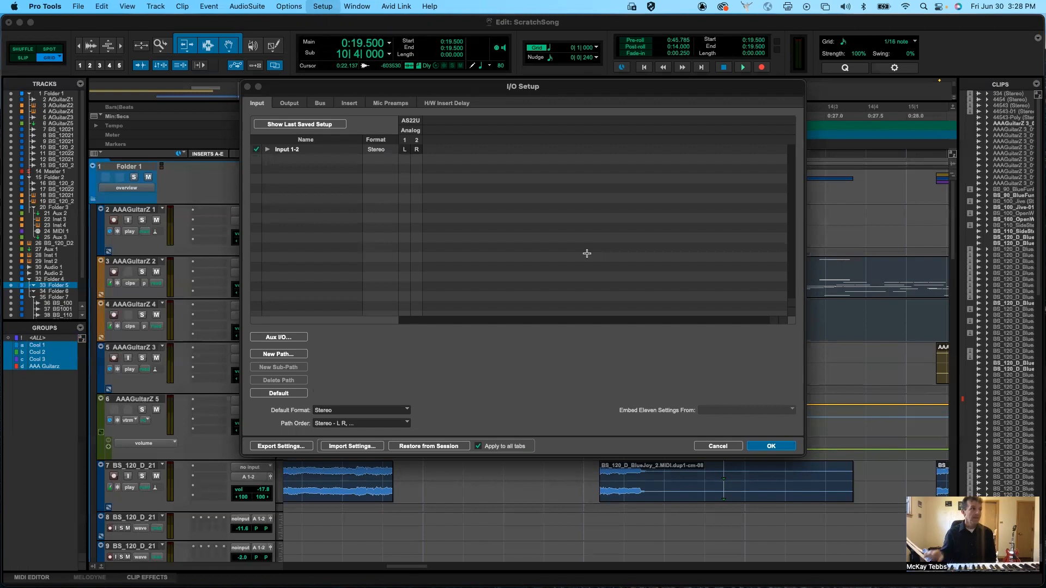
# Step: Start a new-path definition for the output paths in I/O Setup and add four extra mono Output rows
pyautogui.click(289, 104)
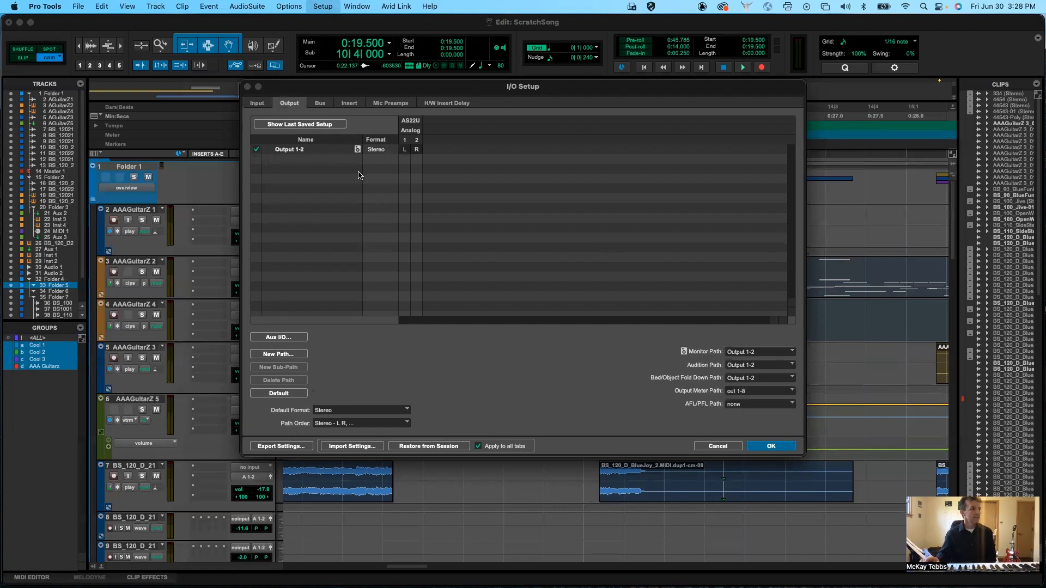
pyautogui.press('super+n')
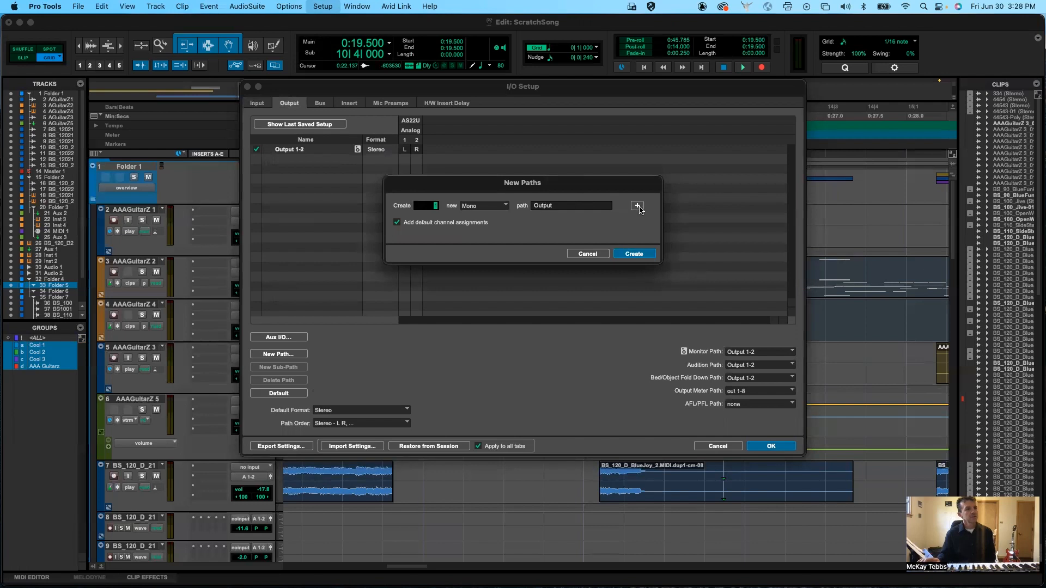
pyautogui.click(637, 206)
pyautogui.click(637, 206)
pyautogui.click(637, 206)
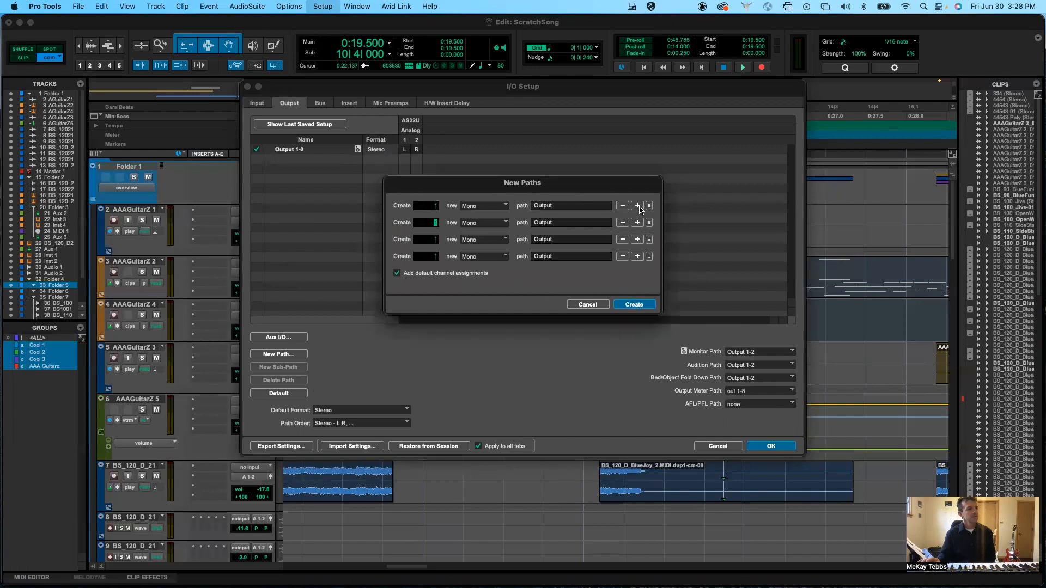
pyautogui.click(638, 206)
pyautogui.click(584, 224)
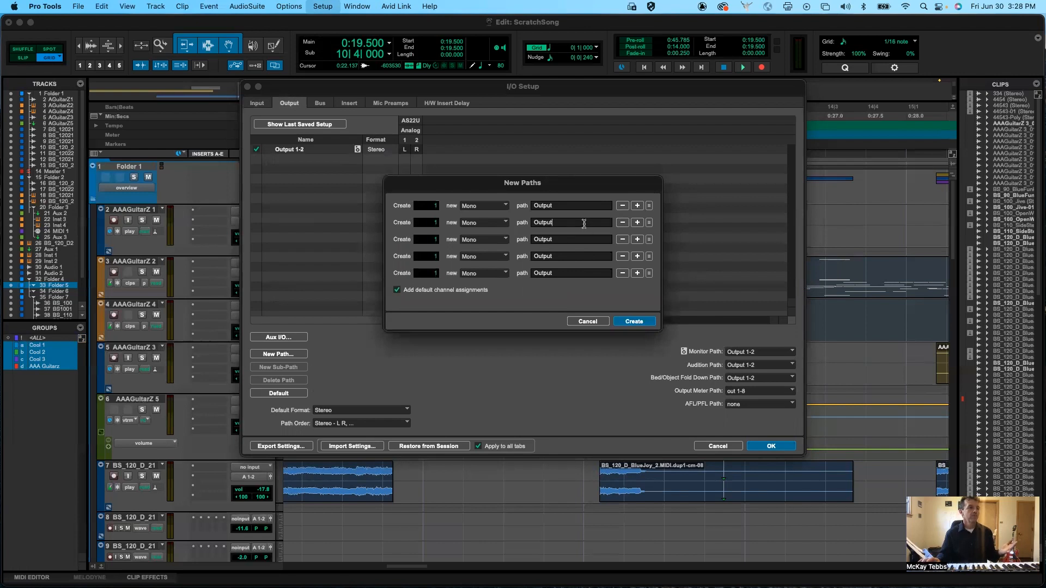
# Step: Remove the four extra Output rows and cancel the creation of new output paths
pyautogui.click(622, 273)
pyautogui.click(622, 256)
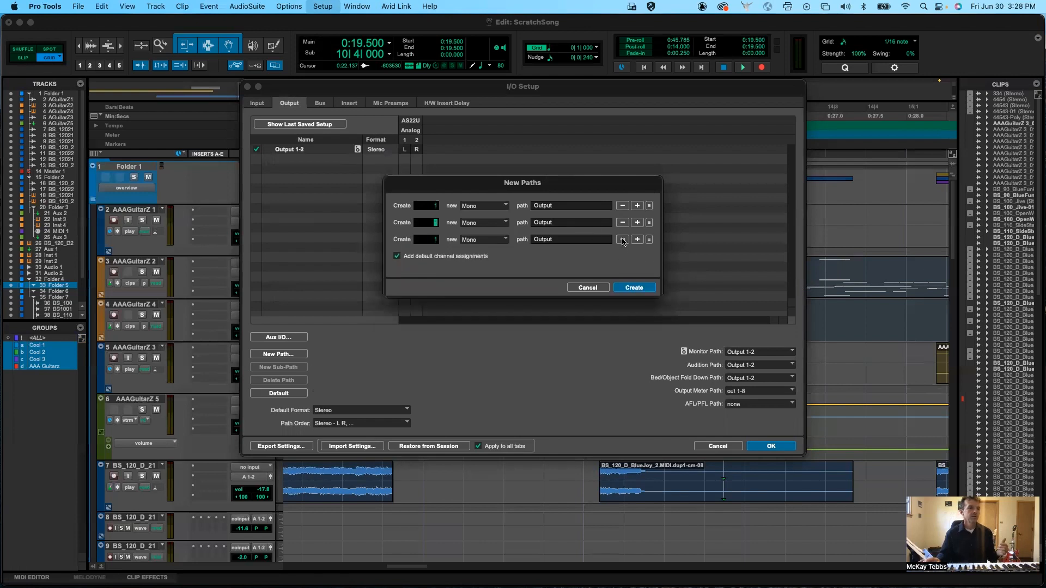
pyautogui.click(623, 240)
pyautogui.click(622, 223)
pyautogui.click(596, 253)
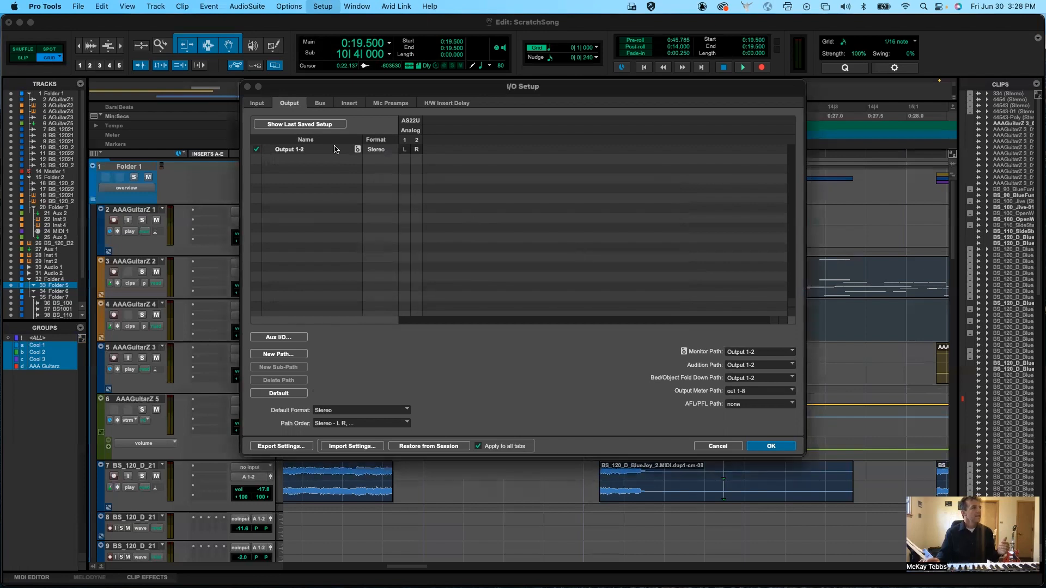
# Step: Examine the bus paths in I/O Setup, going through the entries from A 1-2 down to A 7-8 (2)
pyautogui.click(320, 104)
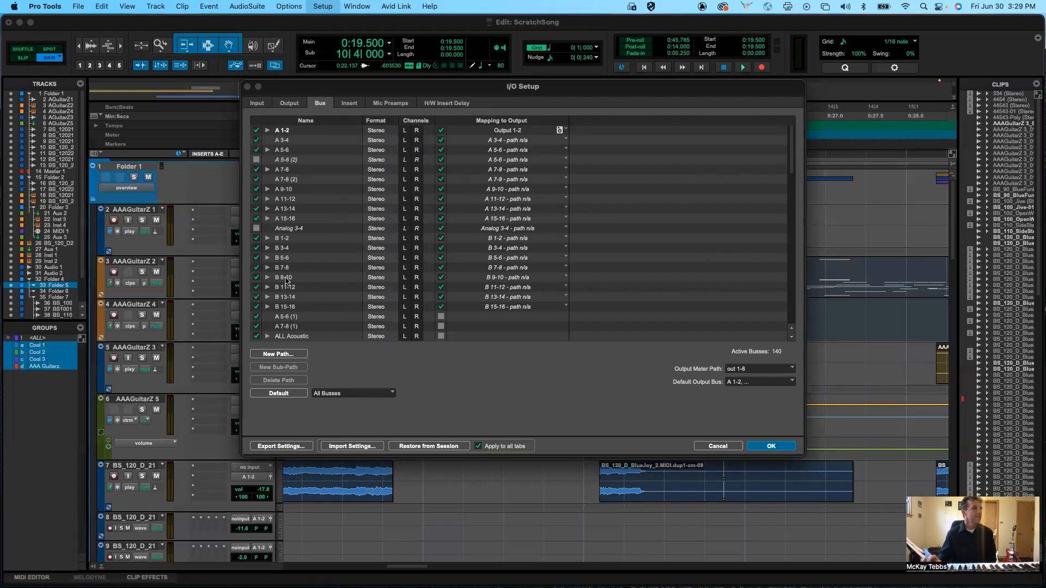
pyautogui.click(279, 131)
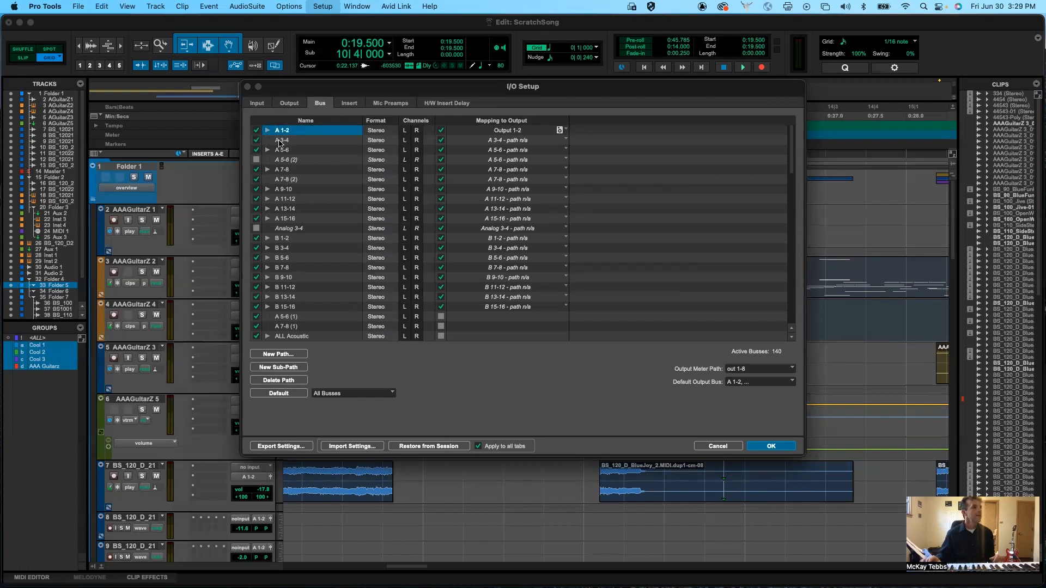
pyautogui.click(280, 141)
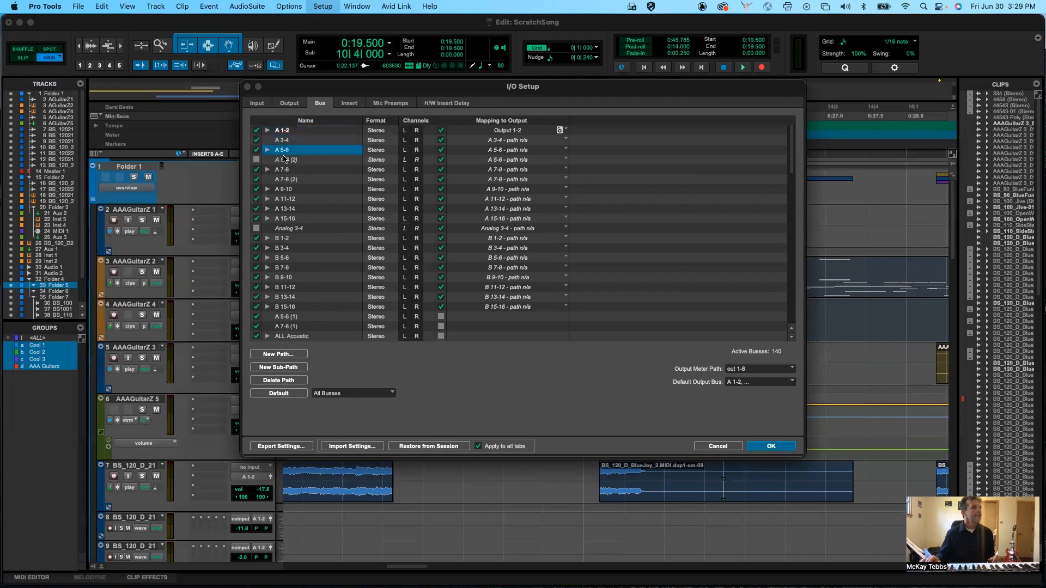
pyautogui.click(284, 160)
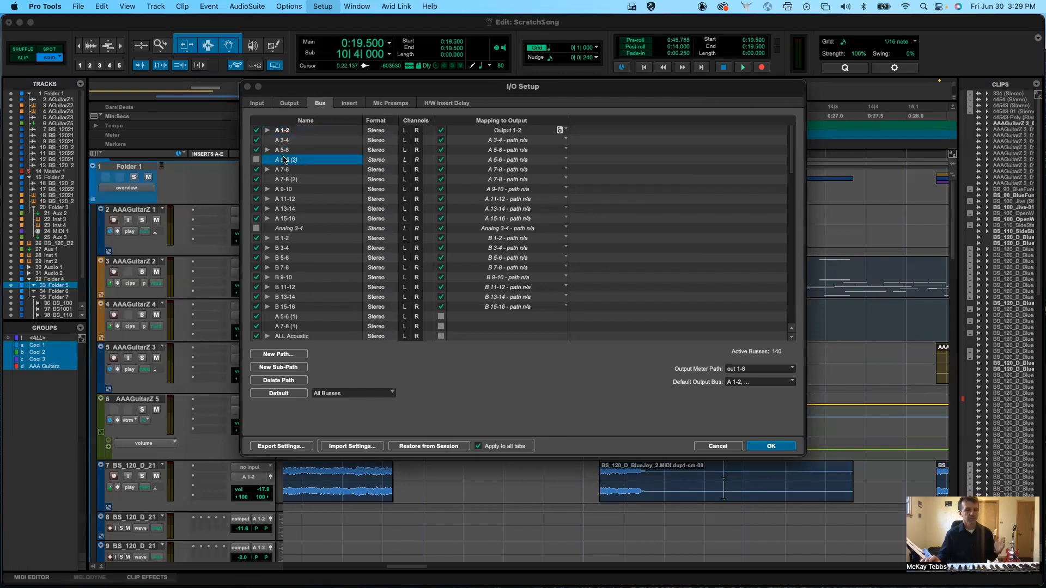
pyautogui.click(289, 131)
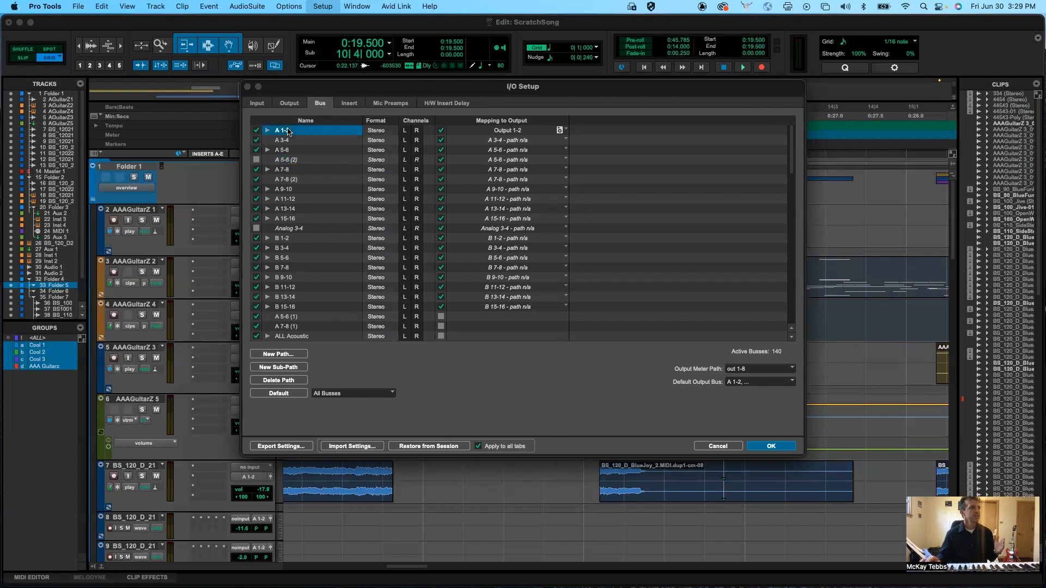
pyautogui.click(284, 140)
pyautogui.click(285, 150)
pyautogui.click(286, 160)
pyautogui.click(286, 170)
pyautogui.click(287, 180)
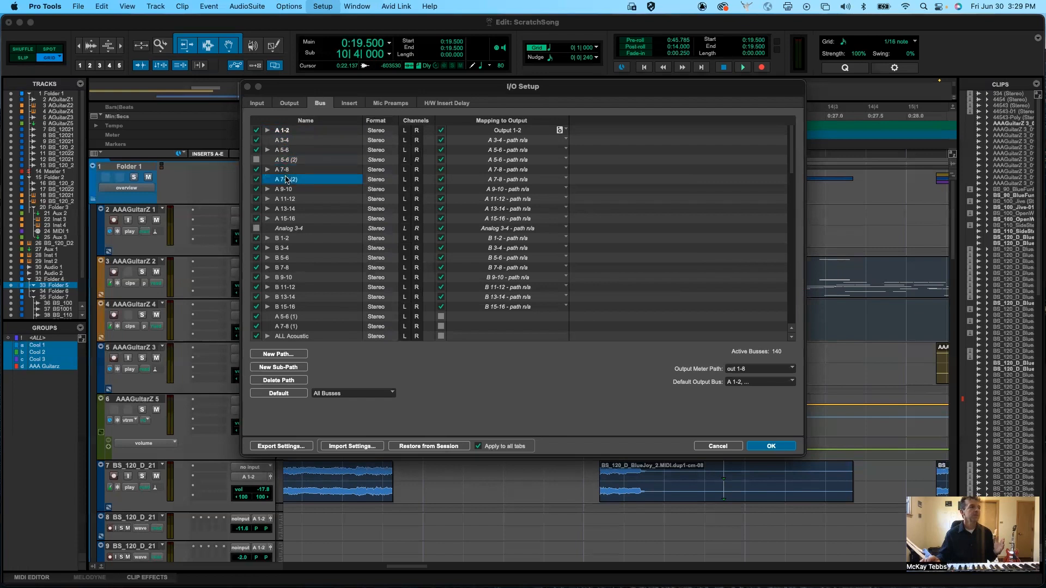
pyautogui.click(285, 133)
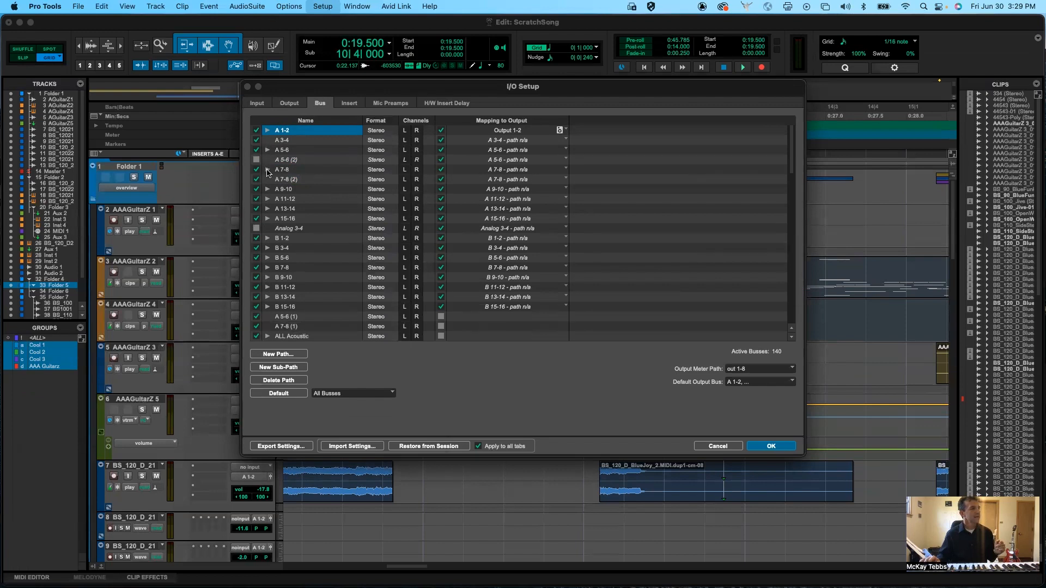
# Step: Expand and collapse the sub-paths of bus A 9-10, and inspect buses A 7-8 (2) and A 3-4
pyautogui.click(267, 189)
pyautogui.click(267, 189)
pyautogui.click(267, 189)
pyautogui.click(267, 189)
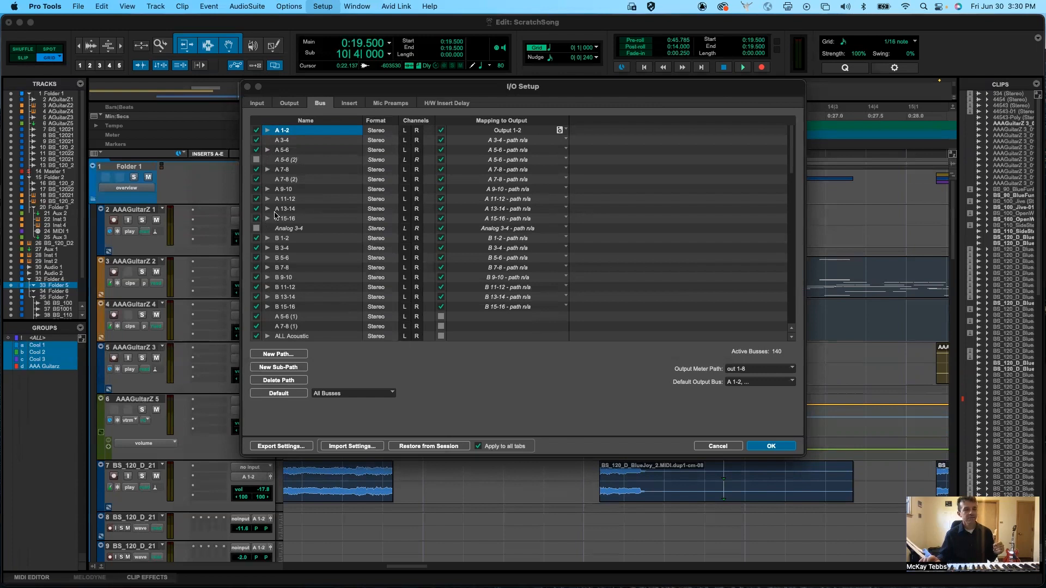
pyautogui.click(280, 180)
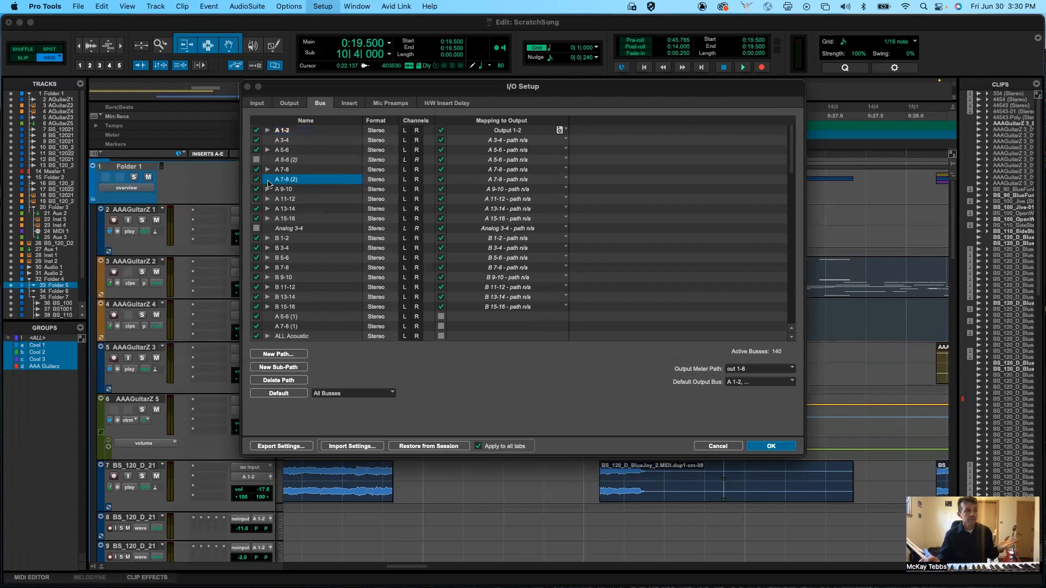
pyautogui.click(276, 141)
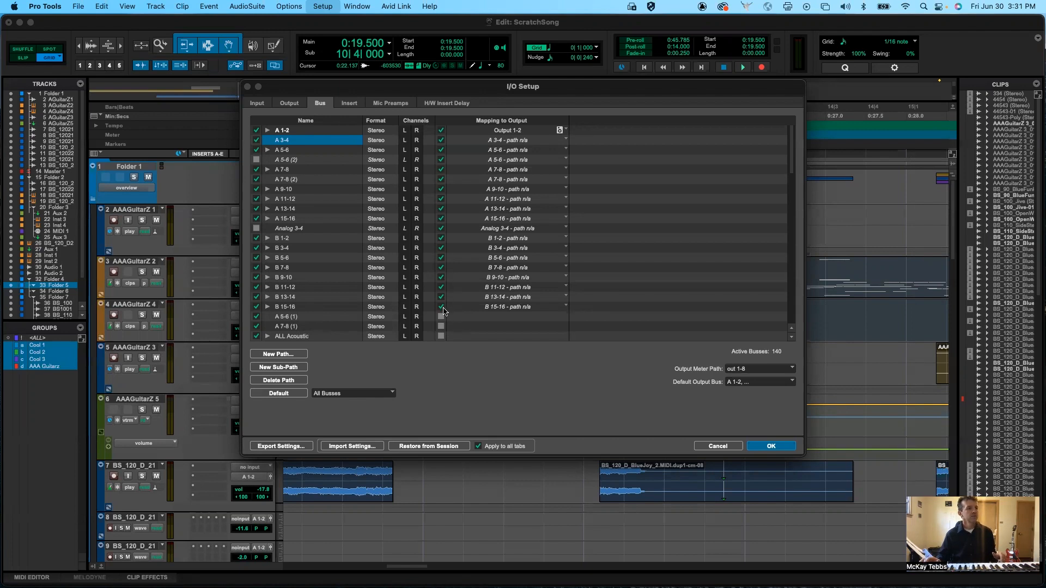
# Step: Clear the output mapping of buses B 15-16, B 13-14, B 11-12 and B 9-10
pyautogui.click(442, 307)
pyautogui.click(441, 297)
pyautogui.click(441, 288)
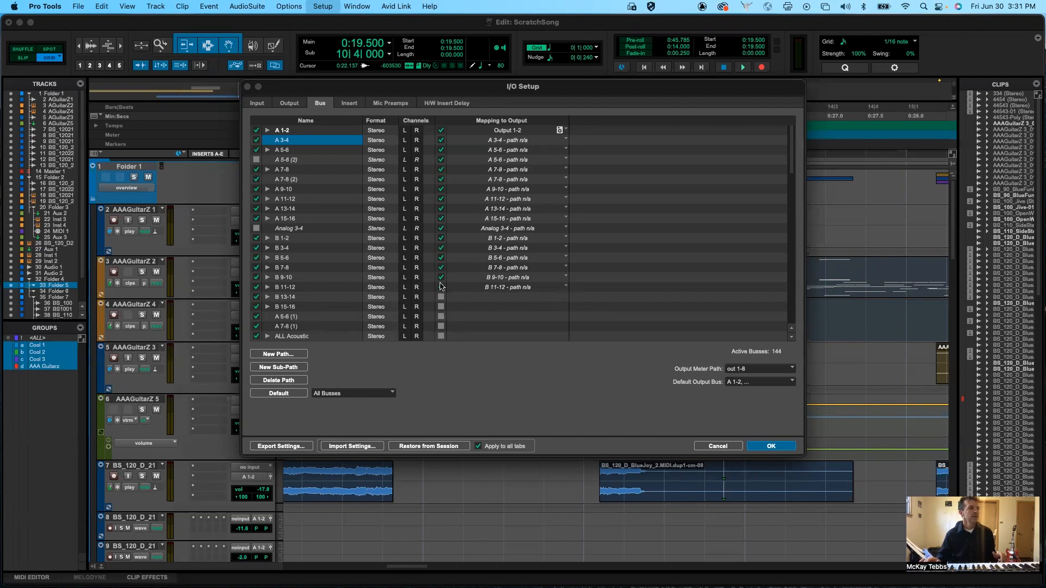
pyautogui.click(441, 277)
# Step: Map buses B 9-10, B 11-12, B 13-14, B 15-16 and A 5-6 (1) to Output 1-2
pyautogui.click(441, 277)
pyautogui.click(441, 287)
pyautogui.click(441, 296)
pyautogui.click(441, 306)
pyautogui.click(441, 316)
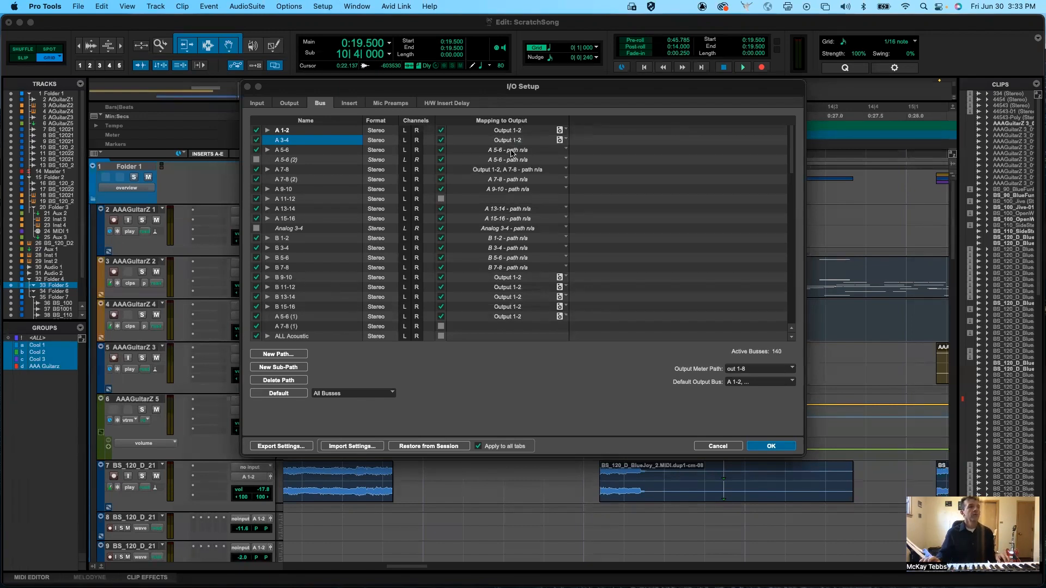
# Step: View the output mapping choices for bus A 5-6 and close I/O Setup, discarding its changes
pyautogui.click(511, 151)
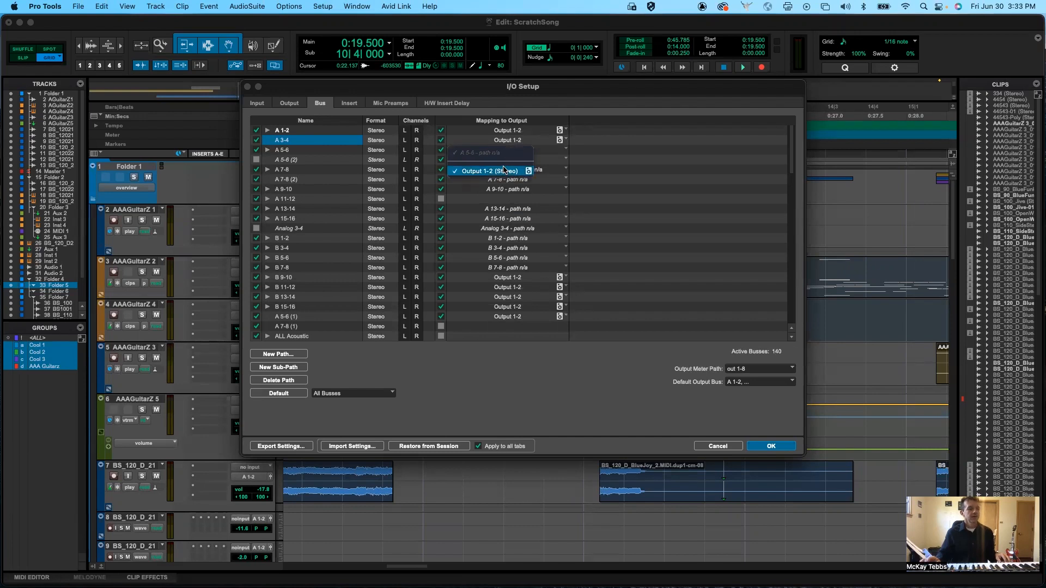
pyautogui.click(714, 447)
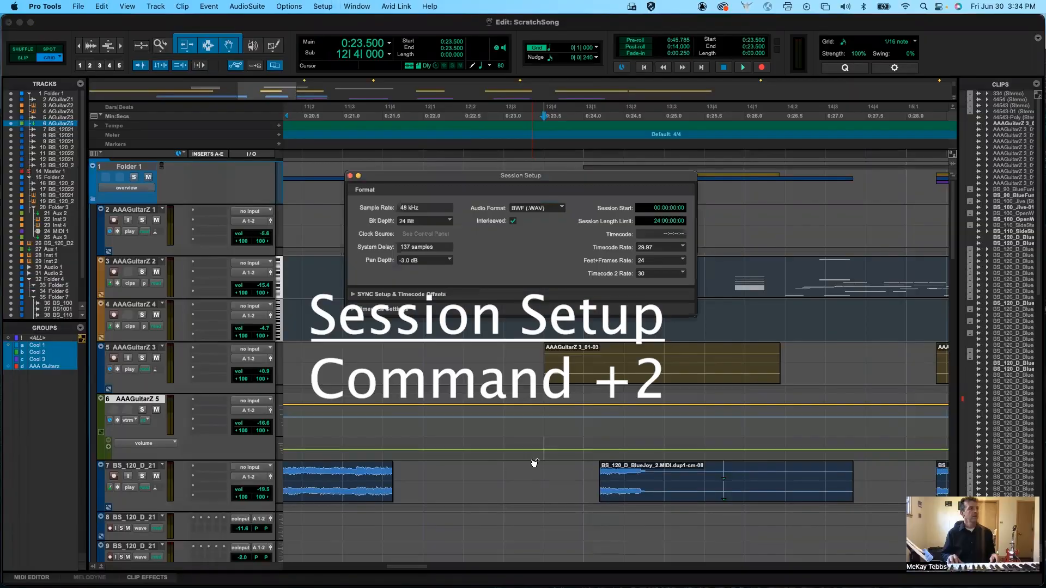
# Step: Show and hide the Session Setup window repeatedly, leaving it closed
pyautogui.press('super+2')
pyautogui.press('super+2')
pyautogui.press('super+2')
pyautogui.press('super+2')
pyautogui.press('super+2')
pyautogui.press('super+2')
pyautogui.press('super+2')
pyautogui.press('super+2')
pyautogui.press('super+2')
pyautogui.press('super+2')
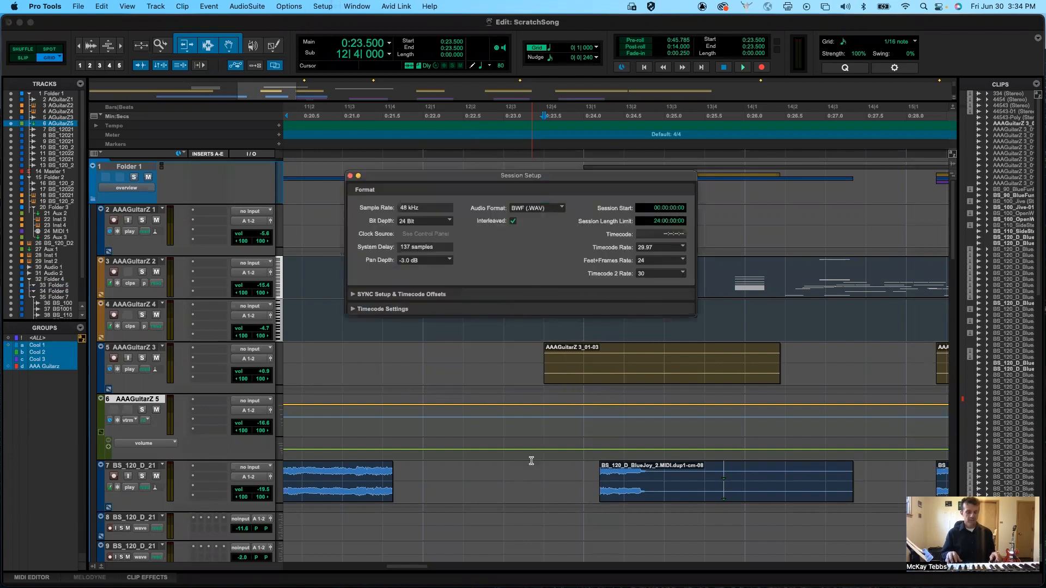
pyautogui.press('super+2')
pyautogui.press('super+2')
pyautogui.press('super+2')
pyautogui.press('super+2')
pyautogui.press('super+2')
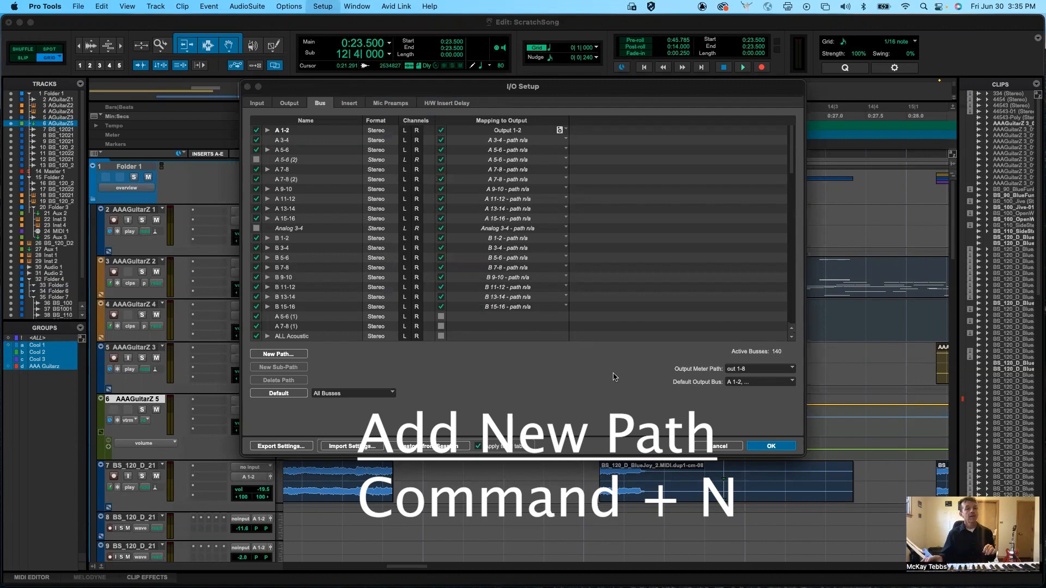
# Step: Reposition the I/O Setup window and bring up the New Paths dialog for buses several times, cancelling it each time
pyautogui.moveTo(504, 87); pyautogui.dragTo(534, 111)
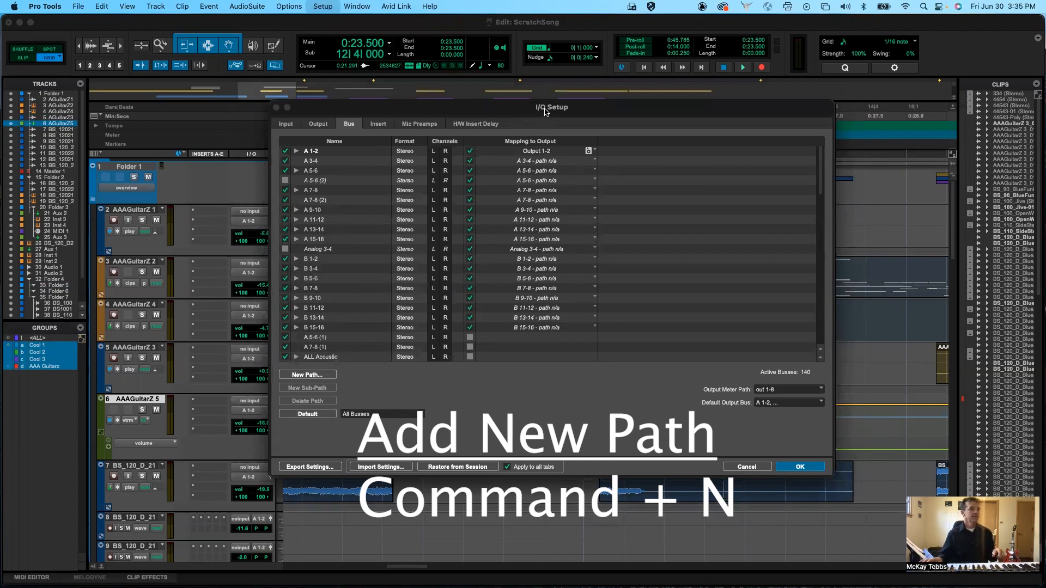
pyautogui.press('super+n')
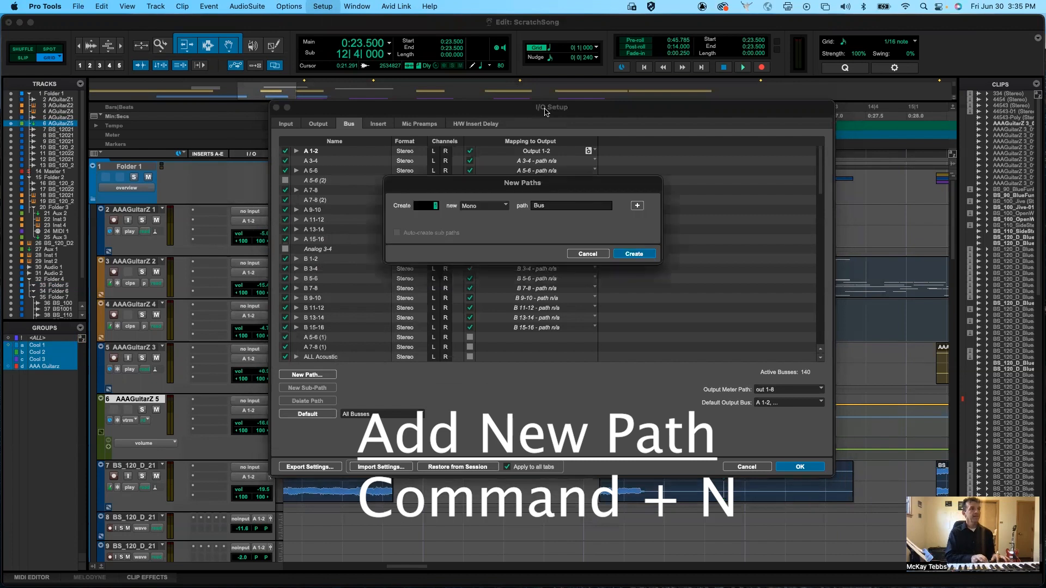
pyautogui.click(586, 254)
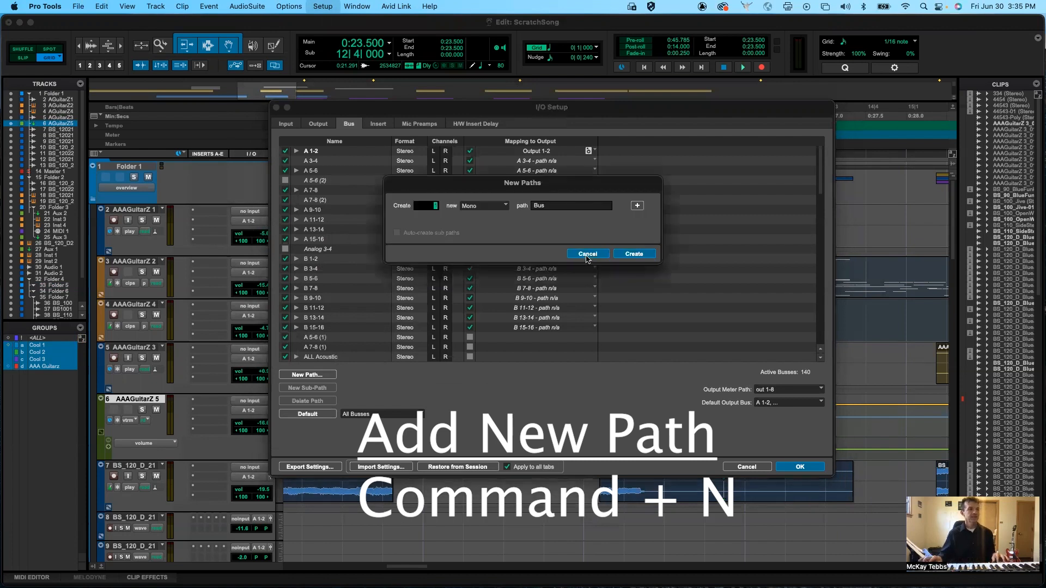
pyautogui.press('super+n')
pyautogui.click(587, 254)
pyautogui.press('super+n')
pyautogui.click(587, 255)
pyautogui.press('super+n')
pyautogui.click(586, 255)
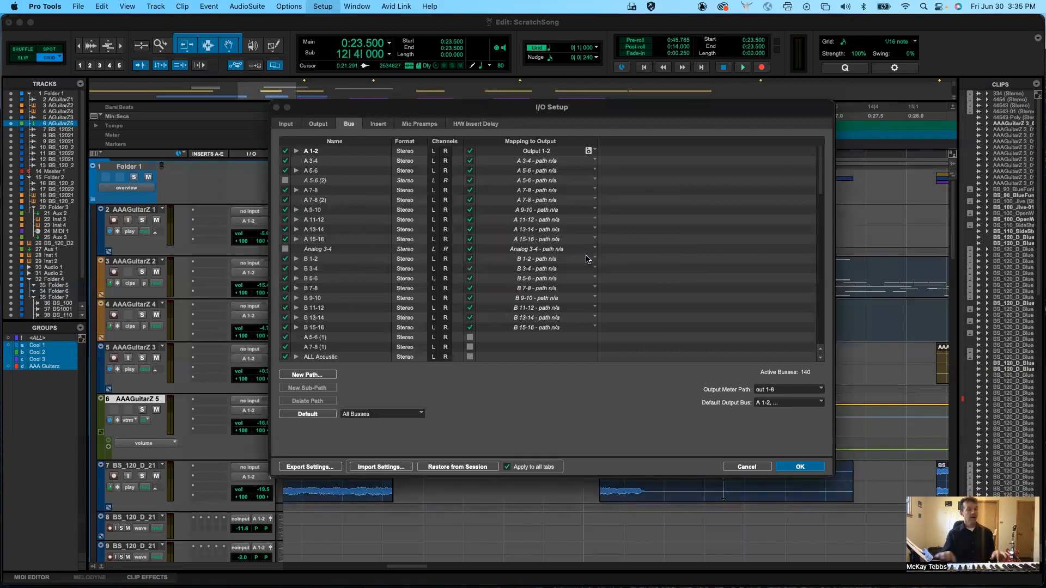
# Step: Bring up and cancel the New Paths dialog for buses twice, and close I/O Setup without keeping changes
pyautogui.press('super+n')
pyautogui.click(586, 254)
pyautogui.press('super+n')
pyautogui.click(587, 255)
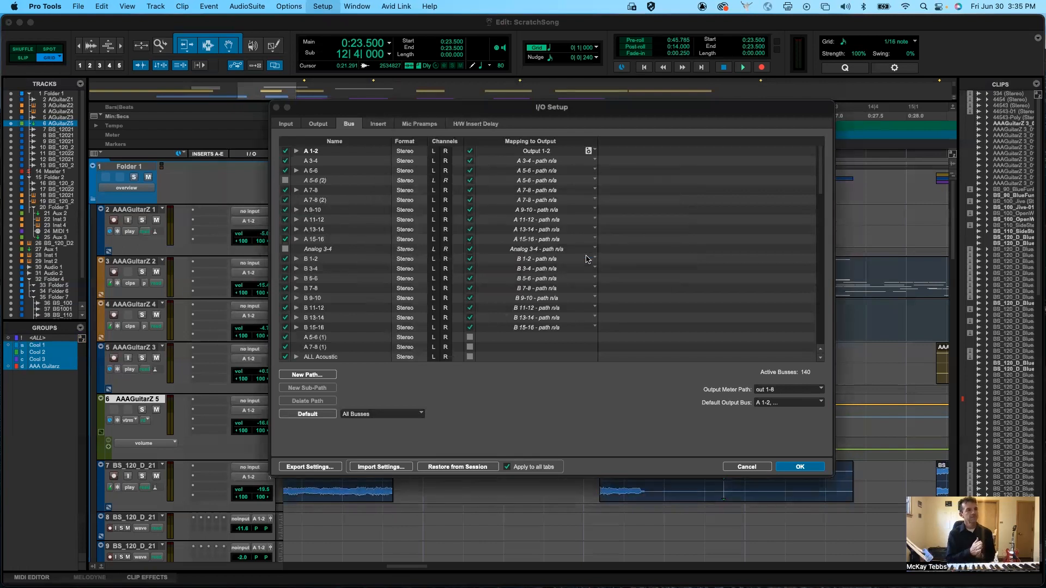
pyautogui.click(747, 466)
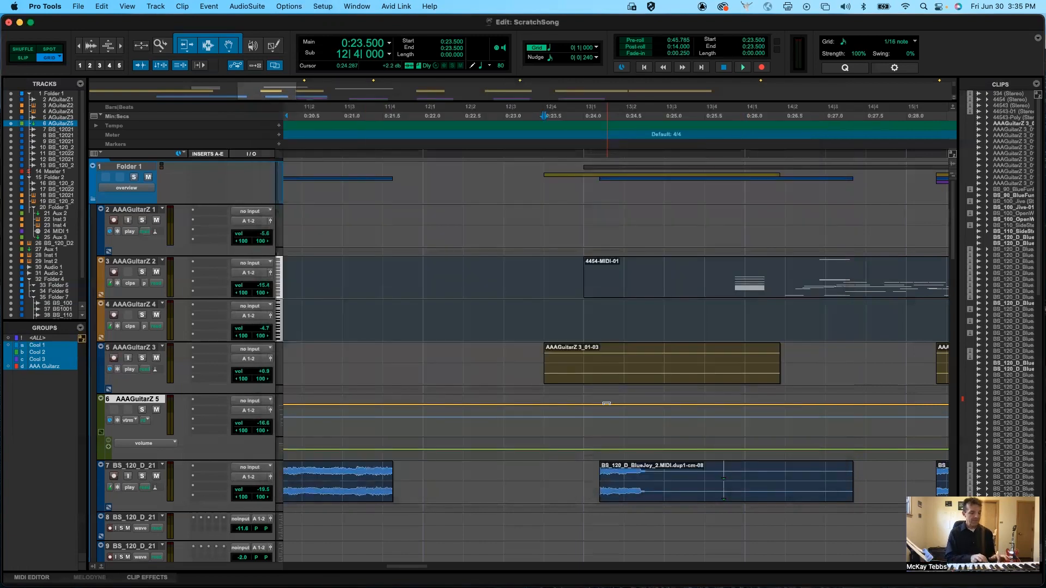
# Step: View the new-session options in the Dashboard, reposition it, and dismiss it both times it is brought up
pyautogui.press('super+n')
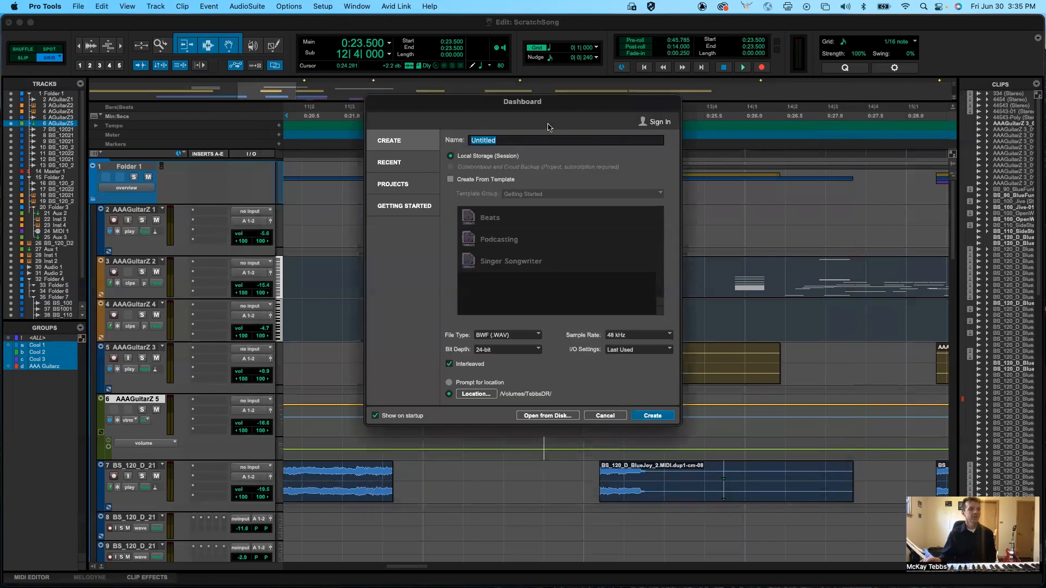
pyautogui.moveTo(553, 111); pyautogui.dragTo(556, 188)
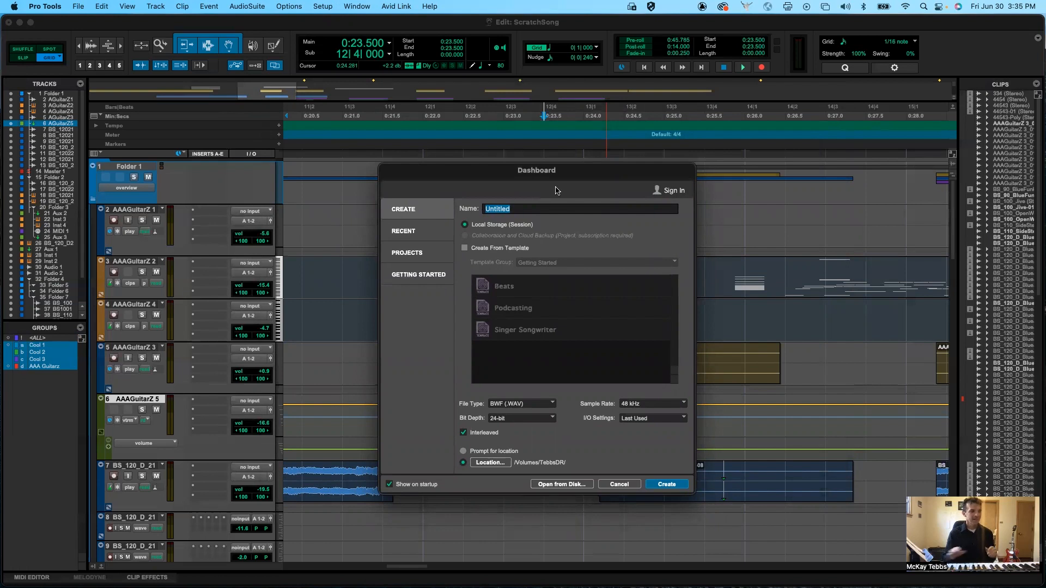
pyautogui.click(624, 485)
pyautogui.press('super+n')
pyautogui.click(609, 415)
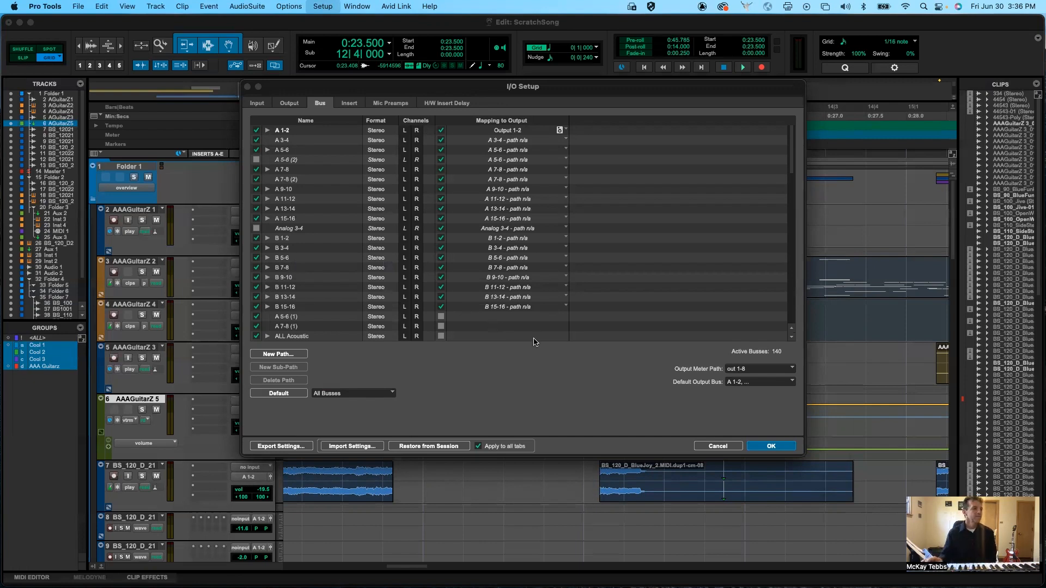
# Step: Start exporting the I/O settings as ftr, view the save location choices, and cancel the export
pyautogui.click(284, 447)
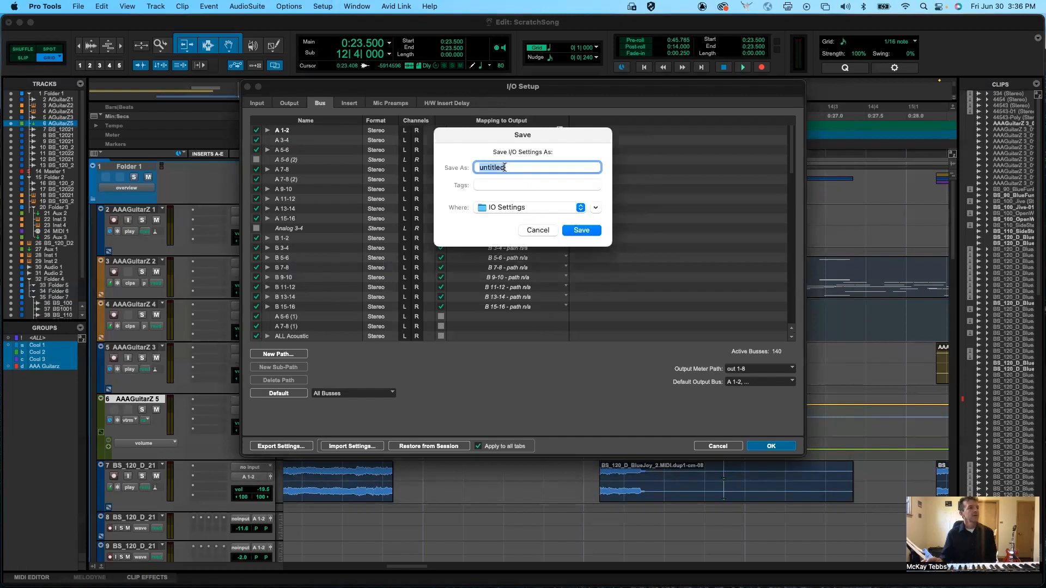
pyautogui.write('ftr')
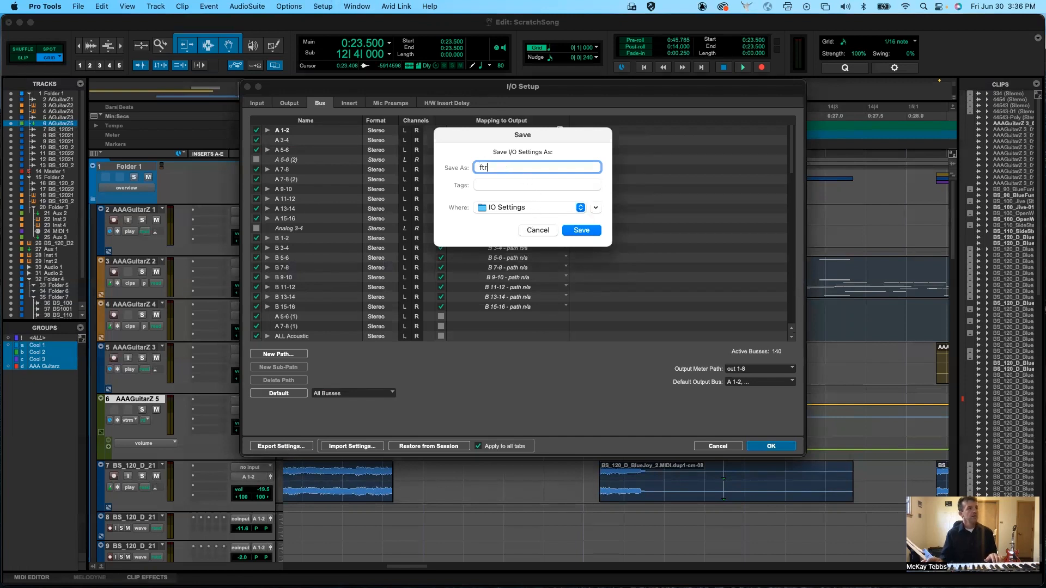
pyautogui.click(513, 211)
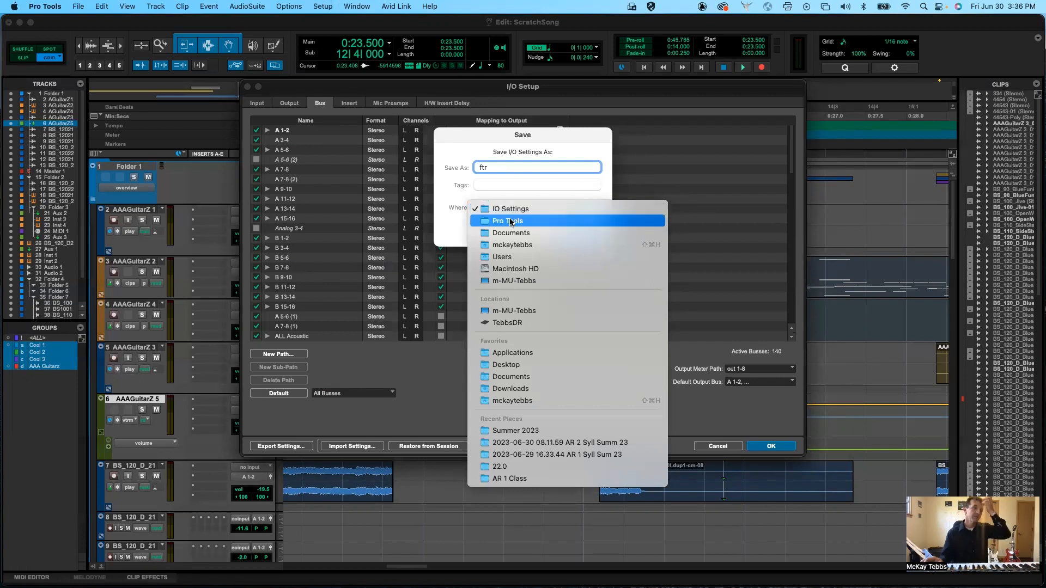
pyautogui.click(463, 218)
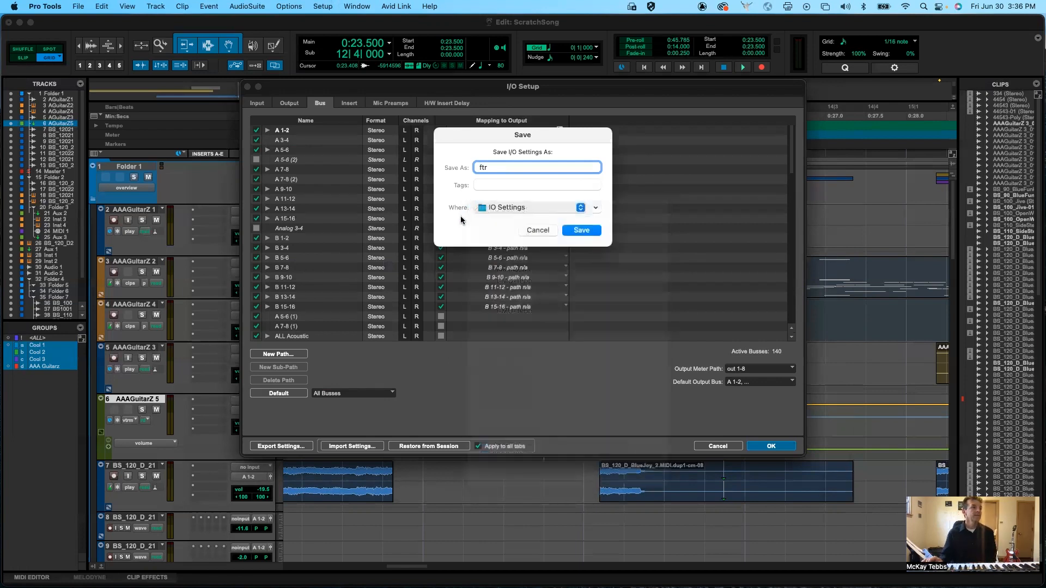
pyautogui.click(538, 230)
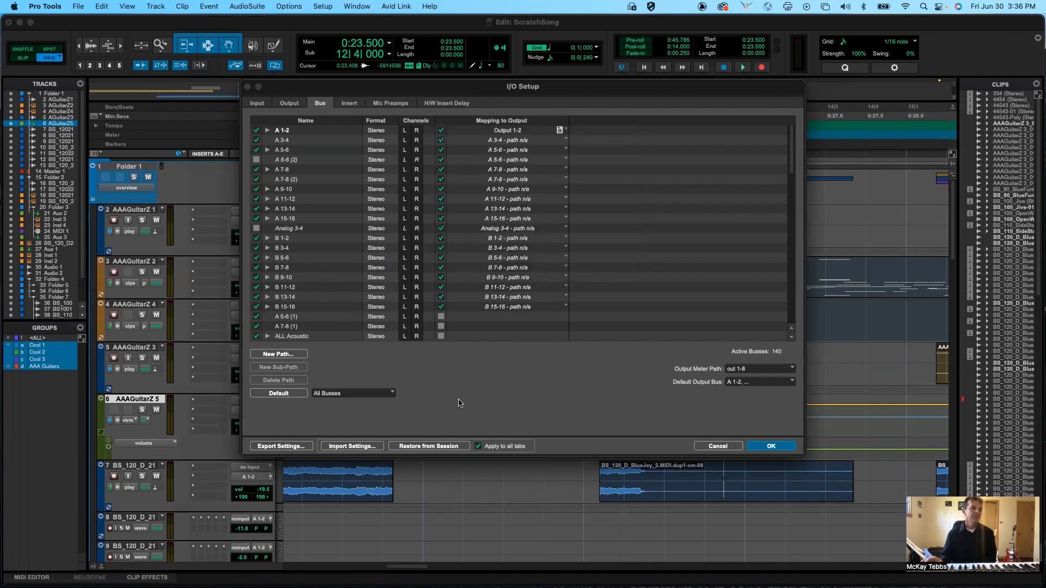
# Step: Browse the I/O settings files available for import, reveal the IO Settings folder path, and cancel the import
pyautogui.click(358, 447)
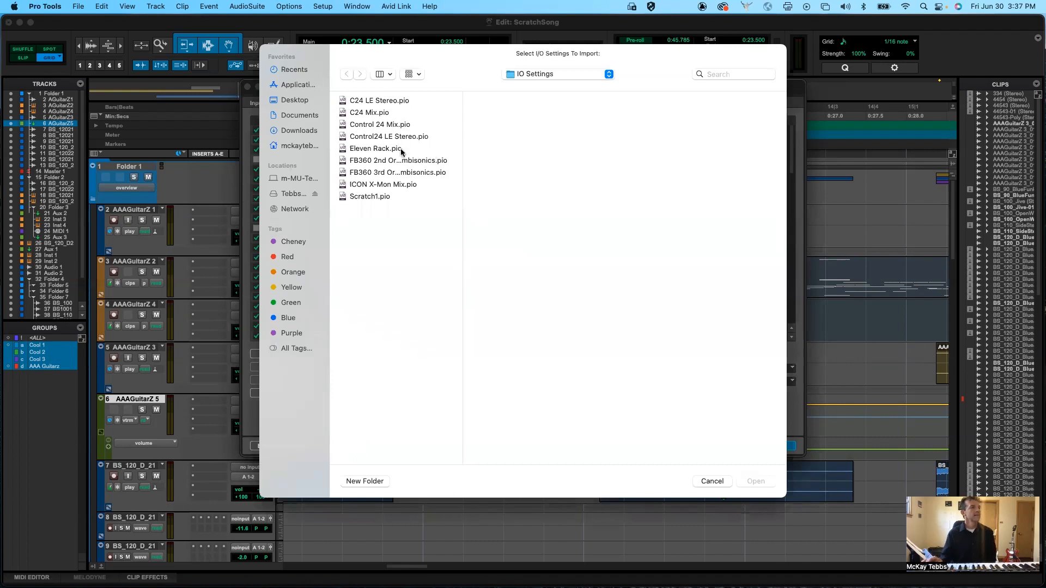
pyautogui.press('super')
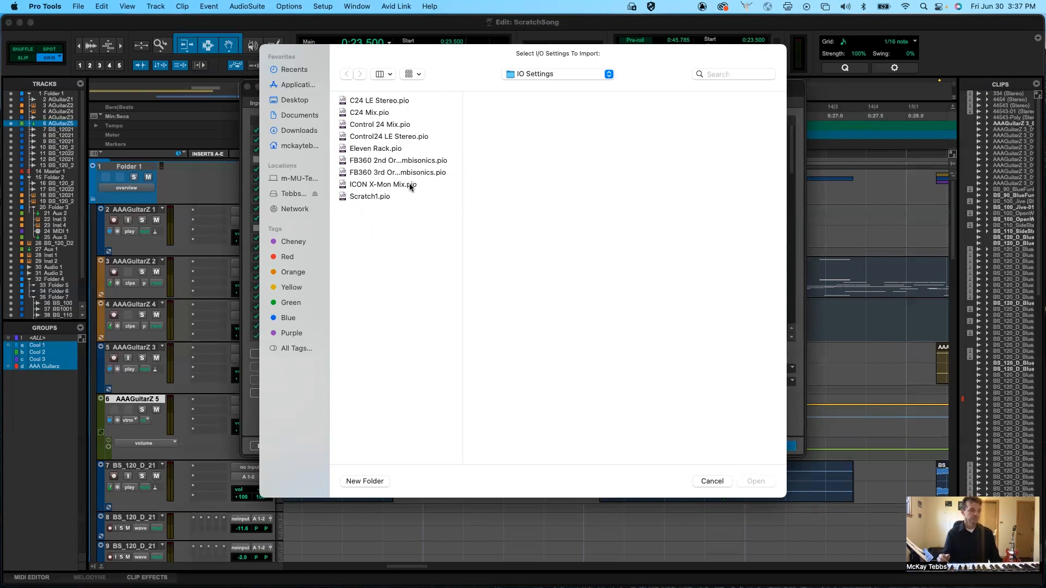
pyautogui.press('alt')
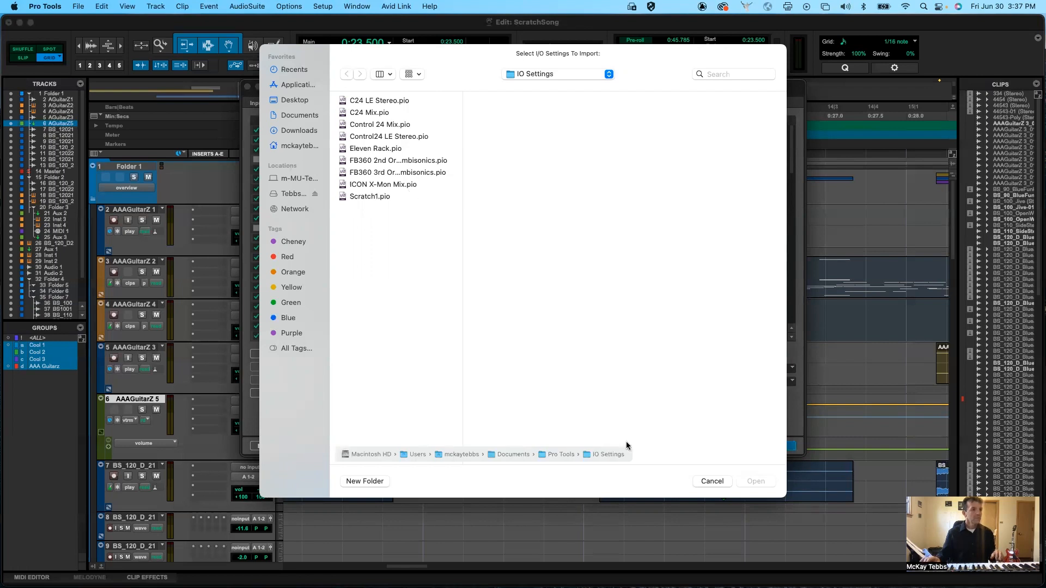
pyautogui.click(715, 482)
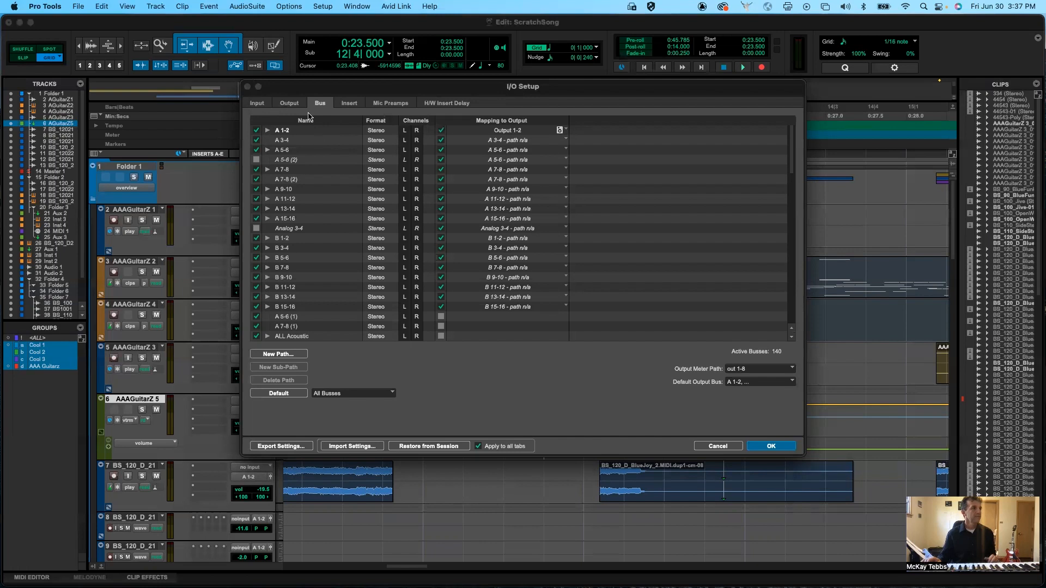
# Step: Review the Output, Input and Insert pages and the importable settings files without importing any, and accept I/O Setup
pyautogui.click(289, 103)
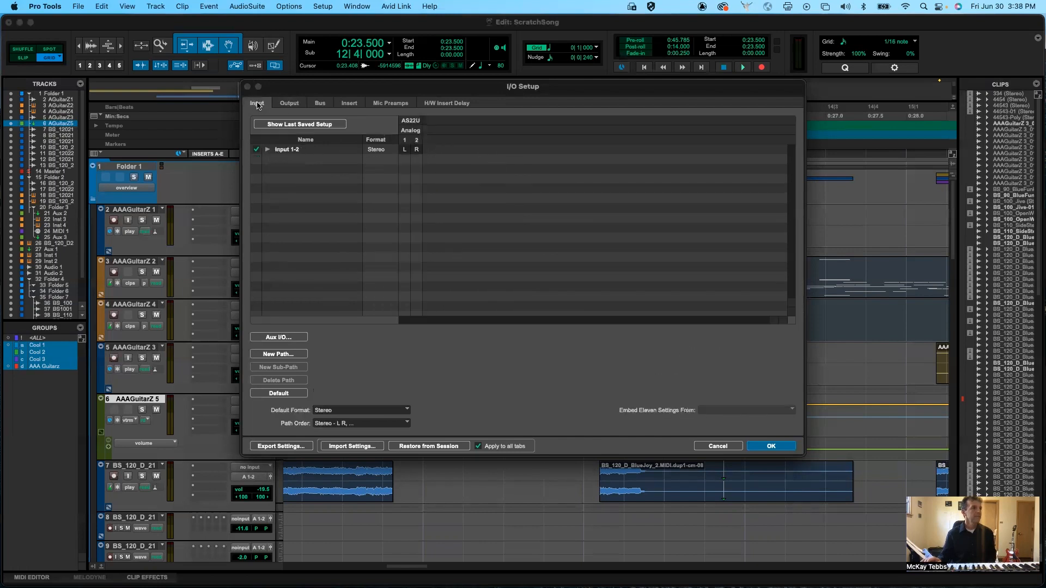
pyautogui.click(349, 105)
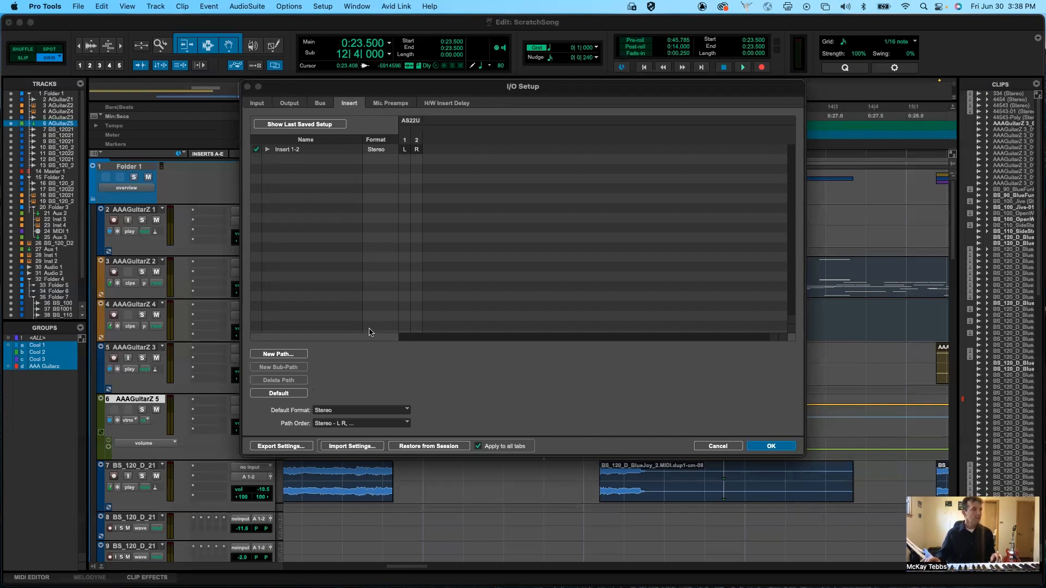
pyautogui.click(352, 446)
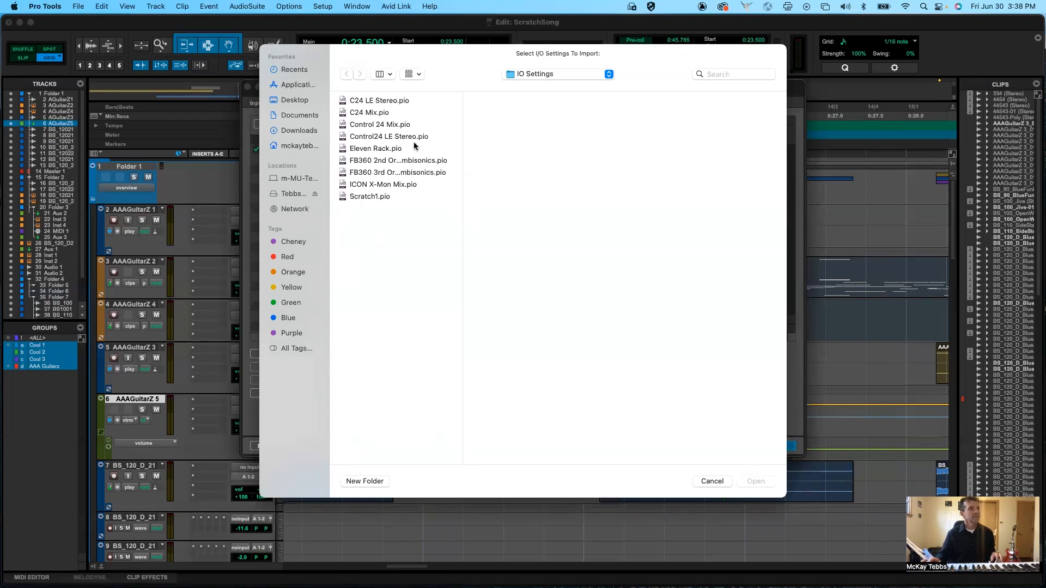
pyautogui.click(711, 481)
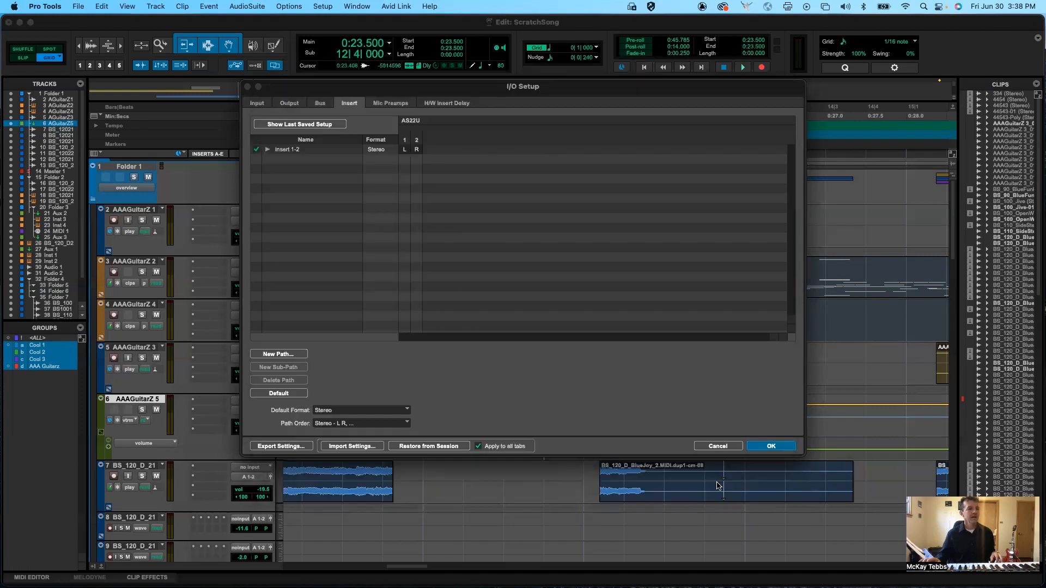
pyautogui.click(760, 446)
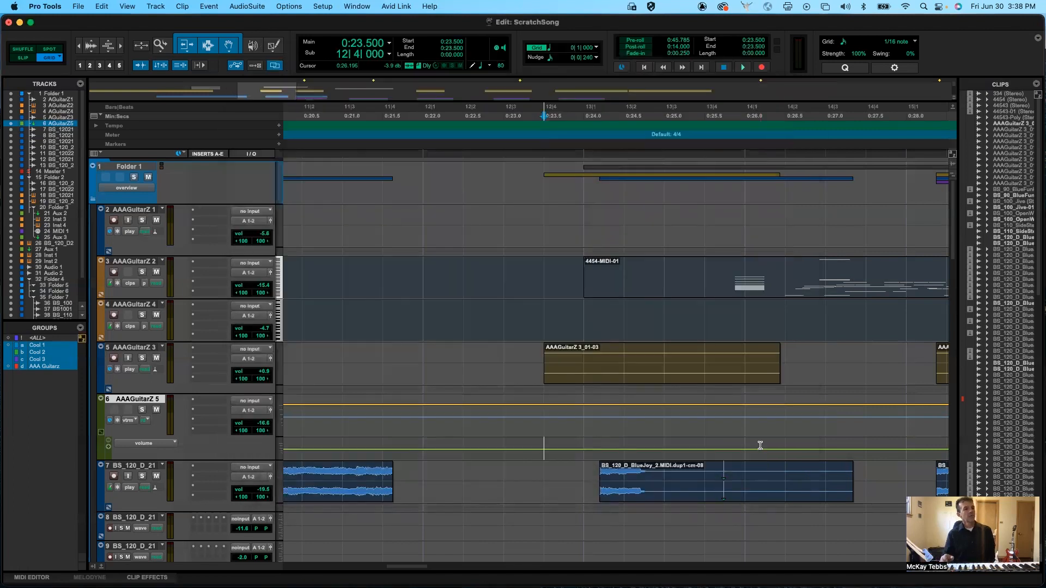